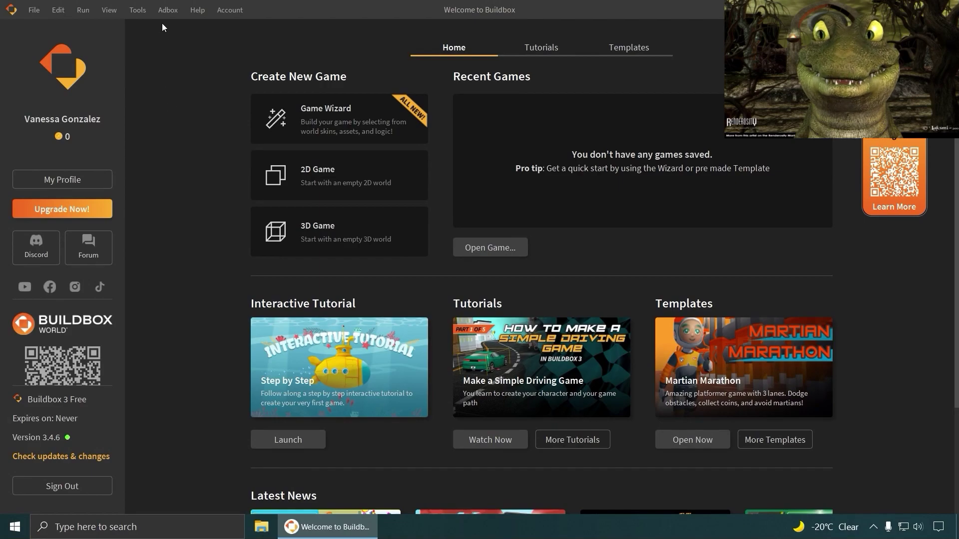
{"action": "left_click", "coordinate": [165, 12]}
{"action": "left_click", "coordinate": [83, 11]}
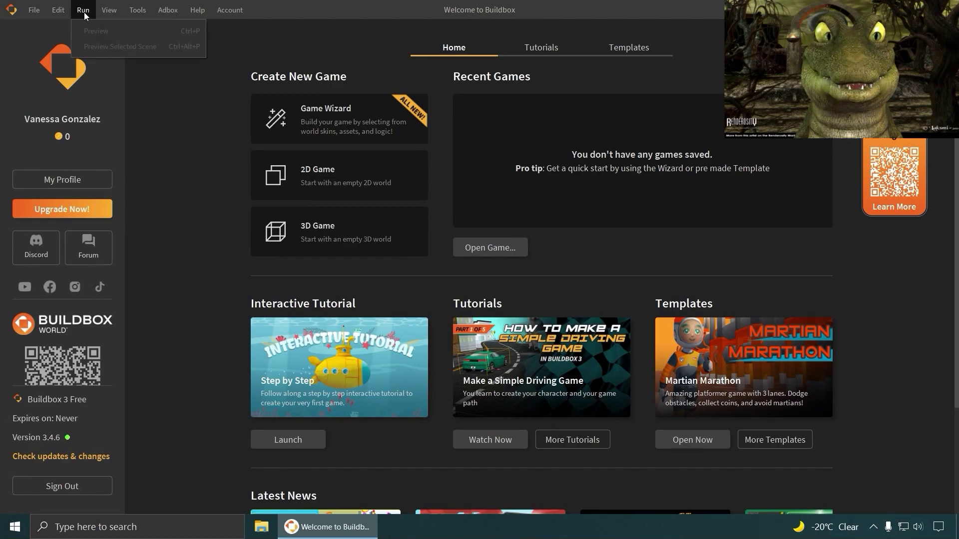
{"action": "left_click", "coordinate": [182, 113]}
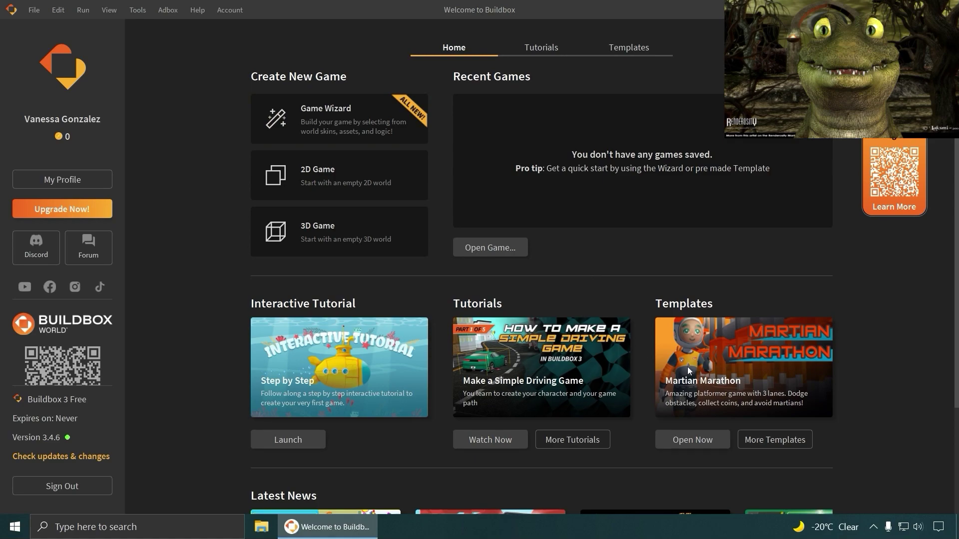
Step: Open the Martian Marathon template and maximize its game preview
{"action": "left_click", "coordinate": [726, 372]}
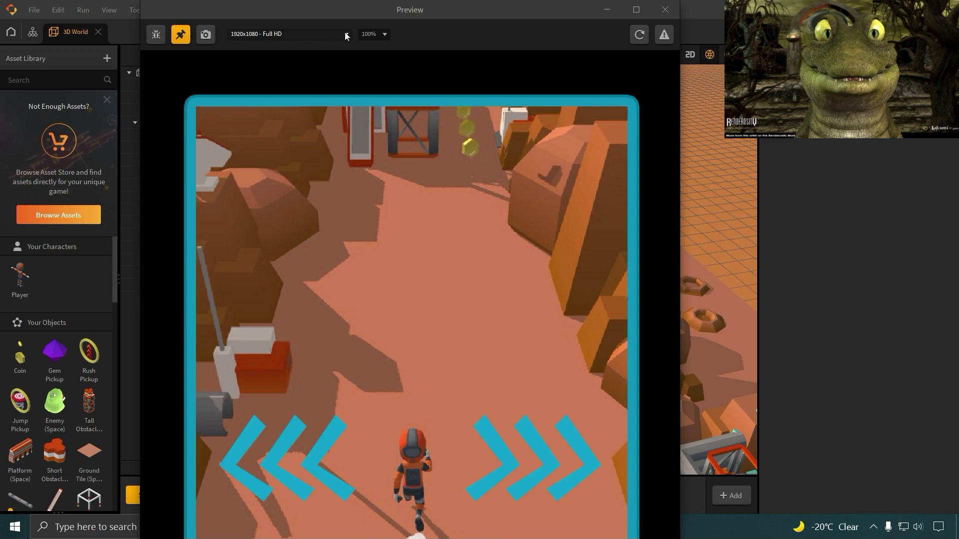
{"action": "left_click", "coordinate": [346, 36]}
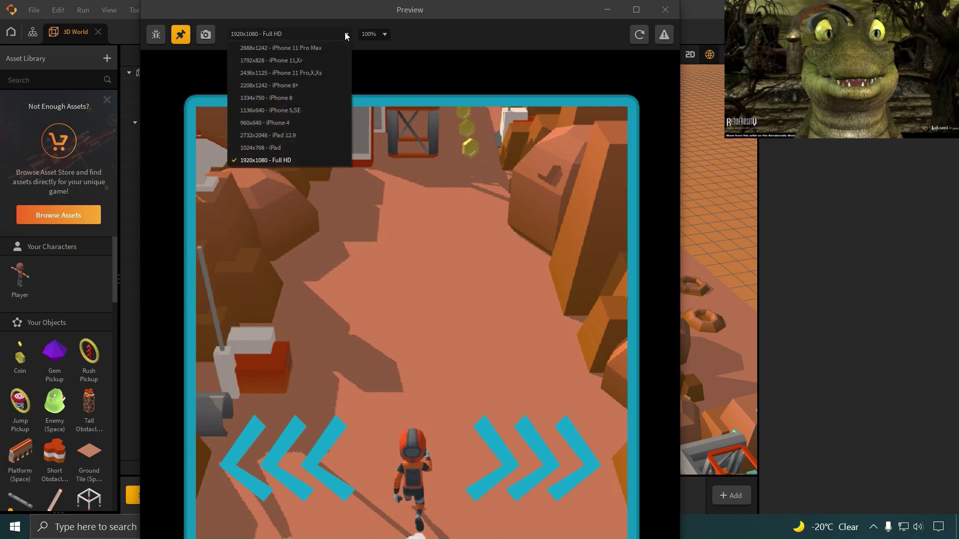
{"action": "left_click", "coordinate": [459, 205]}
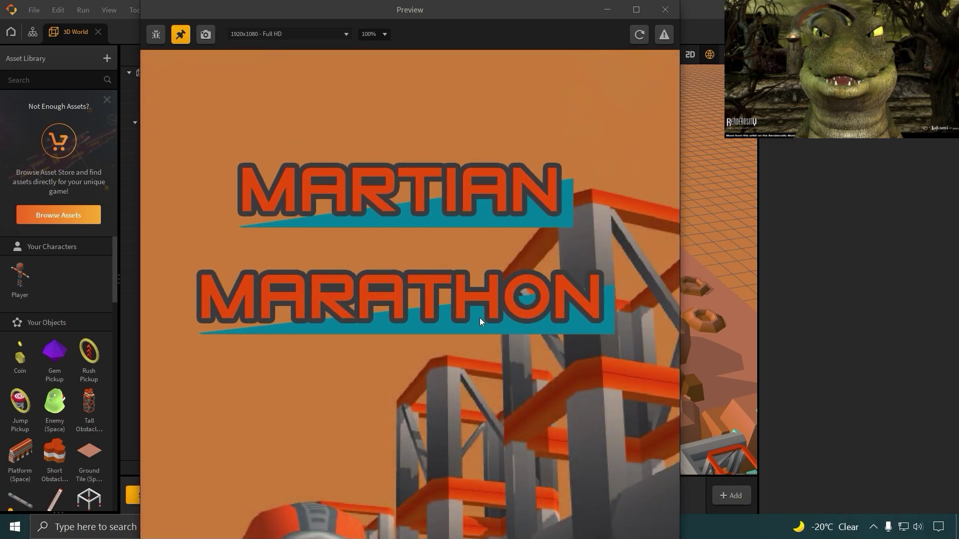
{"action": "left_click", "coordinate": [635, 9]}
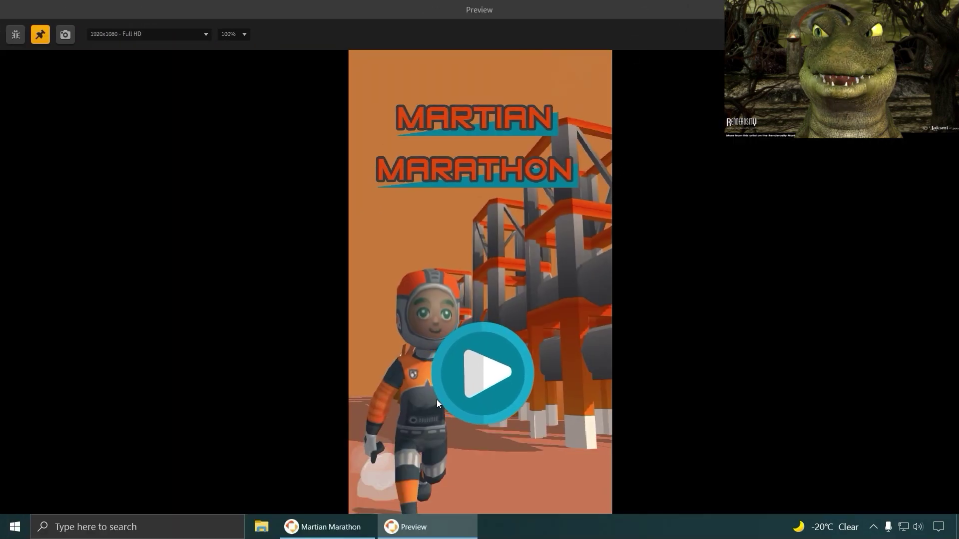
Step: Play-test Martian Marathon in the preview, restarting the run and swiping to steer the character
{"action": "left_click", "coordinate": [483, 387]}
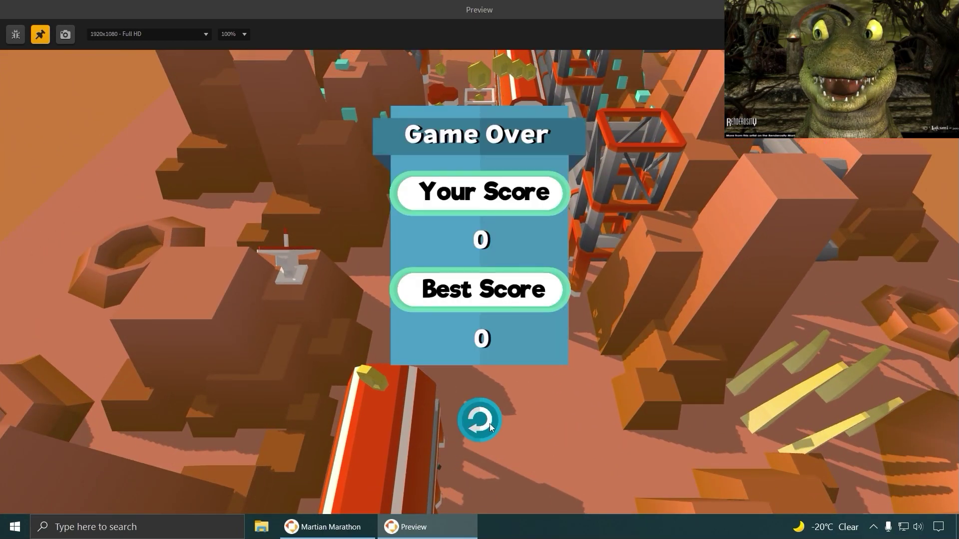
{"action": "left_click", "coordinate": [480, 420]}
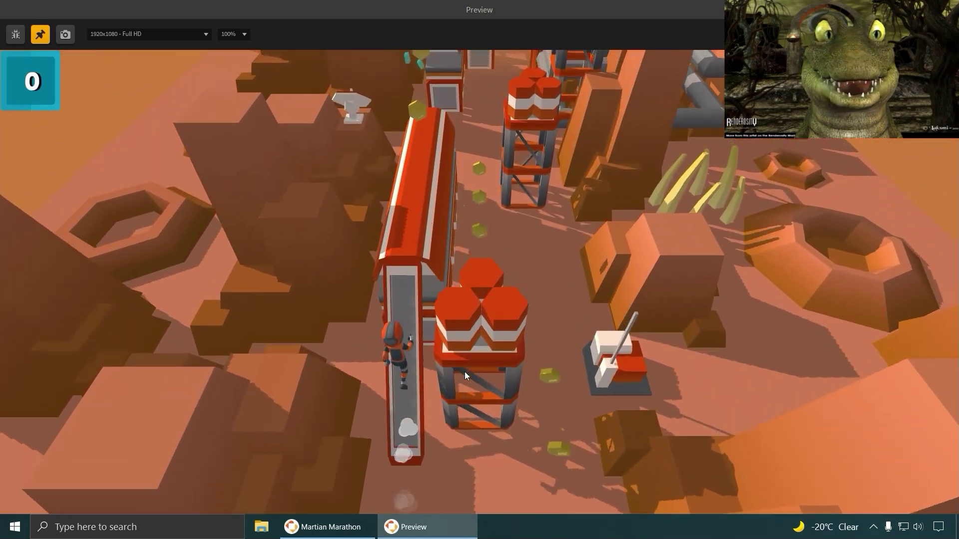
{"action": "mouse_move", "coordinate": [422, 354]}
{"action": "left_mouse_down"}
{"action": "mouse_move", "coordinate": [386, 244]}
{"action": "mouse_move", "coordinate": [414, 169]}
{"action": "left_mouse_up"}
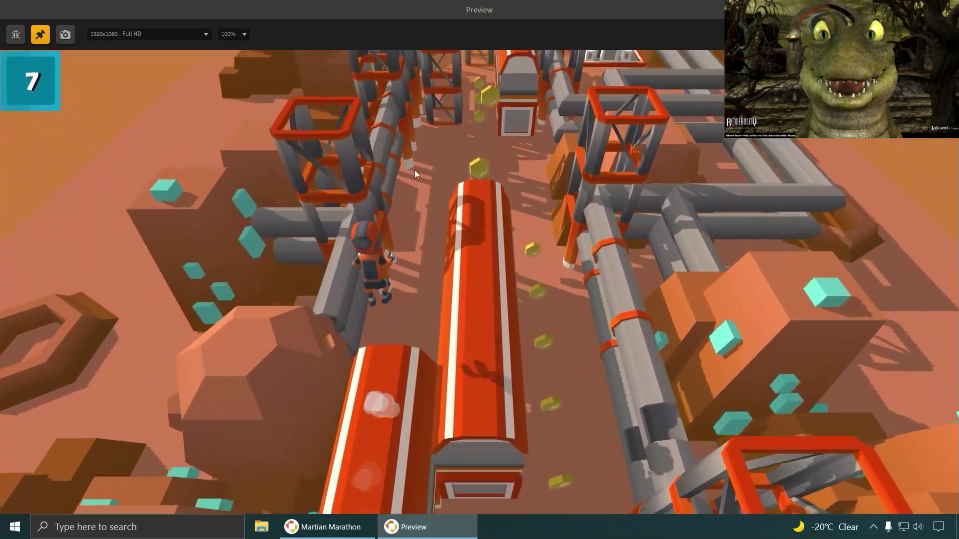
{"action": "left_click_drag", "start_coordinate": [411, 231], "coordinate": [449, 204]}
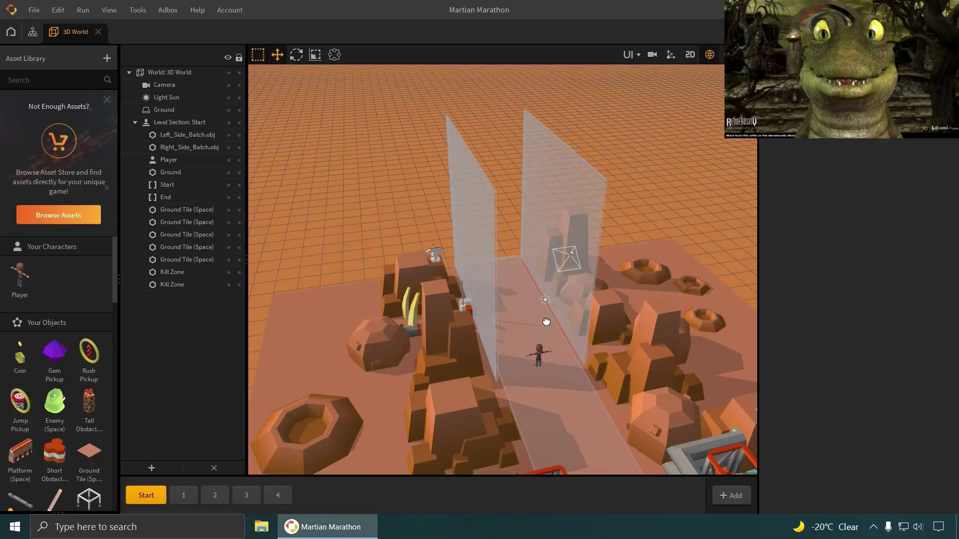
Step: Examine the Start section of the 3D World around the Player character from several angles
{"action": "middle_click_drag", "start_coordinate": [546, 320], "coordinate": [504, 283]}
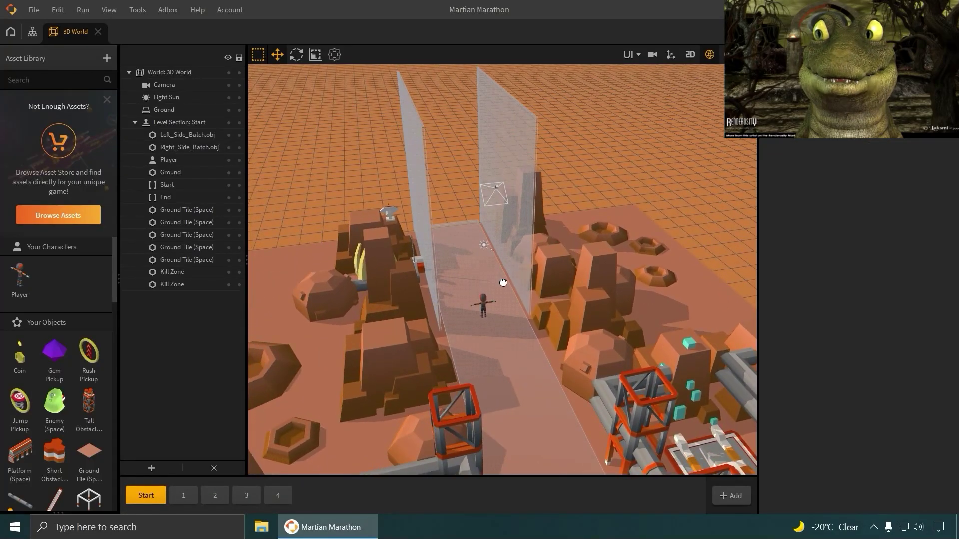
{"action": "mouse_move", "coordinate": [517, 286]}
{"action": "right_mouse_down"}
{"action": "mouse_move", "coordinate": [529, 273]}
{"action": "mouse_move", "coordinate": [562, 274]}
{"action": "mouse_move", "coordinate": [504, 298]}
{"action": "right_mouse_up"}
{"action": "middle_click_drag", "start_coordinate": [471, 292], "coordinate": [489, 275]}
{"action": "left_click", "coordinate": [446, 282]}
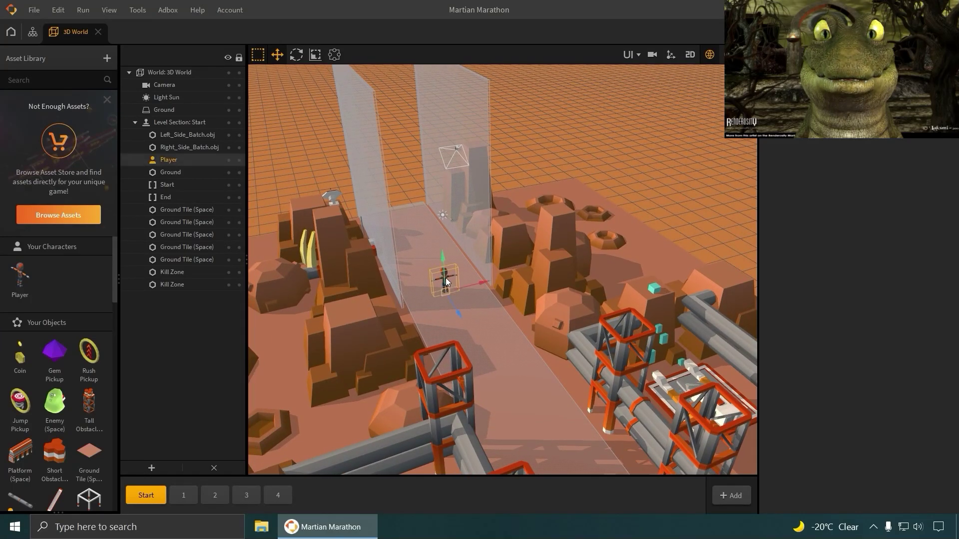
{"action": "right_click_drag", "start_coordinate": [533, 272], "coordinate": [485, 298]}
{"action": "middle_click_drag", "start_coordinate": [588, 284], "coordinate": [501, 288]}
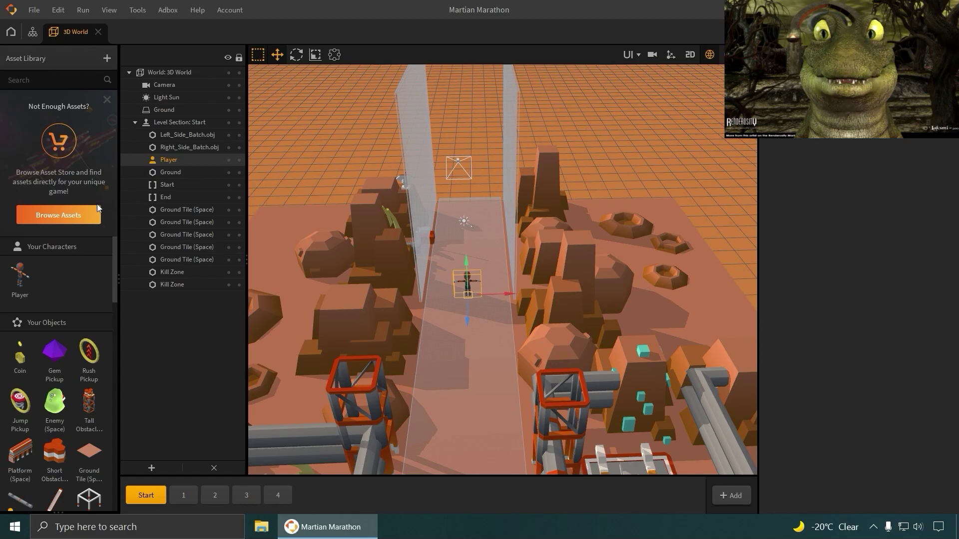
{"action": "left_click", "coordinate": [21, 278]}
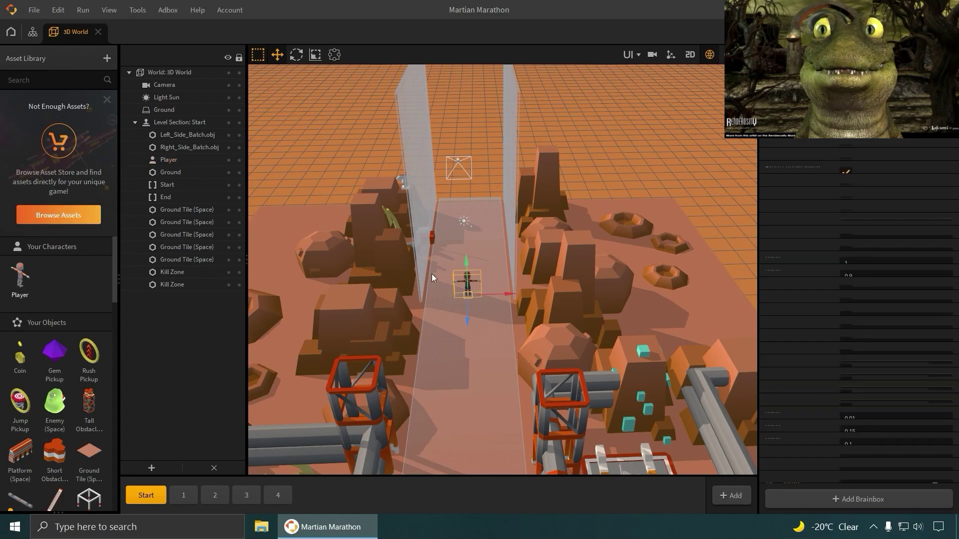
{"action": "left_click", "coordinate": [468, 283]}
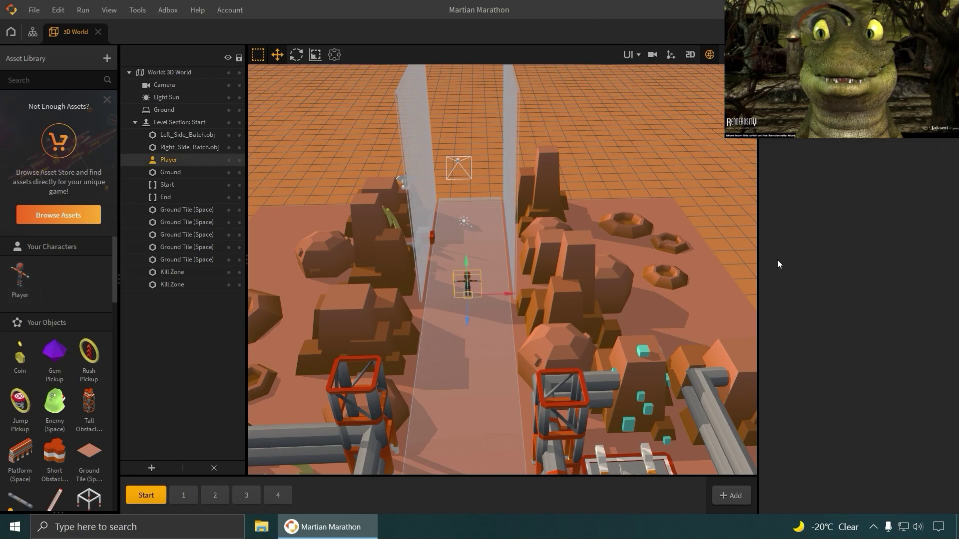
Step: Review the Player character's collider and animation properties and the Brainboxes available for it
{"action": "left_click", "coordinate": [24, 276]}
{"action": "scroll", "coordinate": [828, 255], "scroll_direction": "down", "scroll_amount": 5}
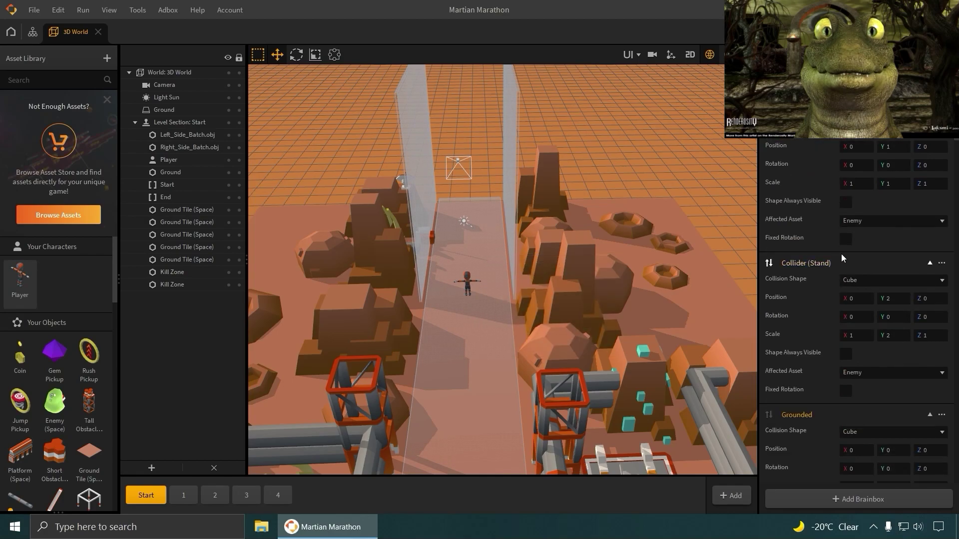
{"action": "scroll", "coordinate": [953, 478], "scroll_direction": "down", "scroll_amount": 12}
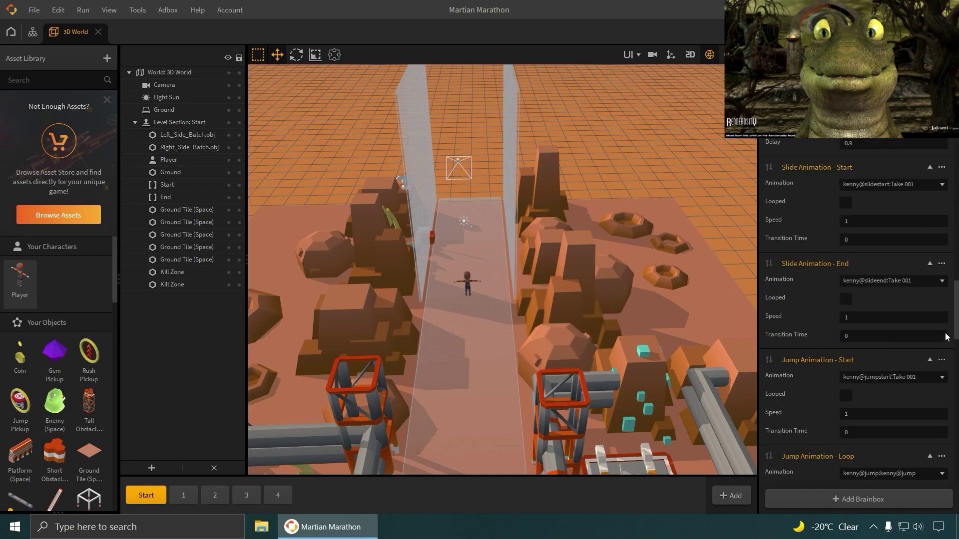
{"action": "left_click_drag", "start_coordinate": [954, 479], "coordinate": [955, 104]}
{"action": "left_click", "coordinate": [873, 498]}
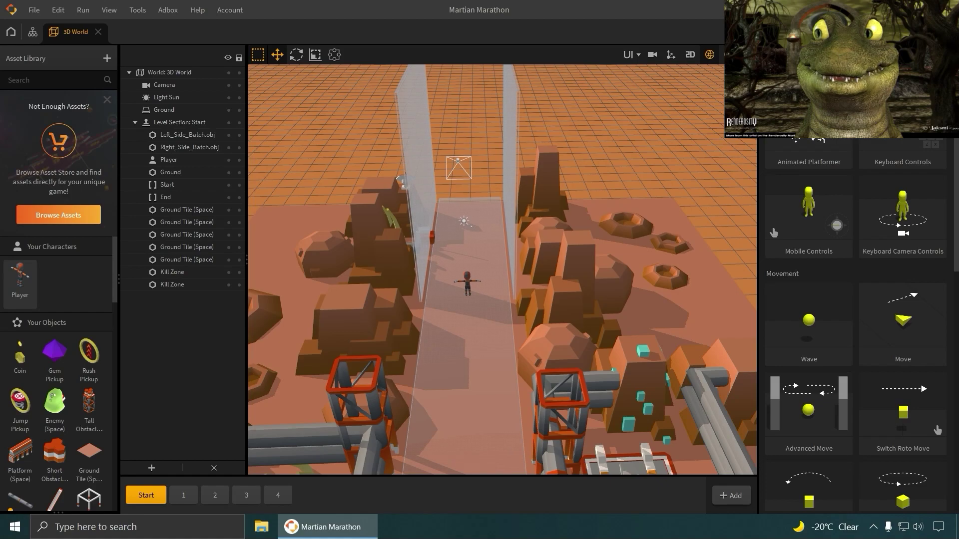
{"action": "left_click", "coordinate": [945, 59]}
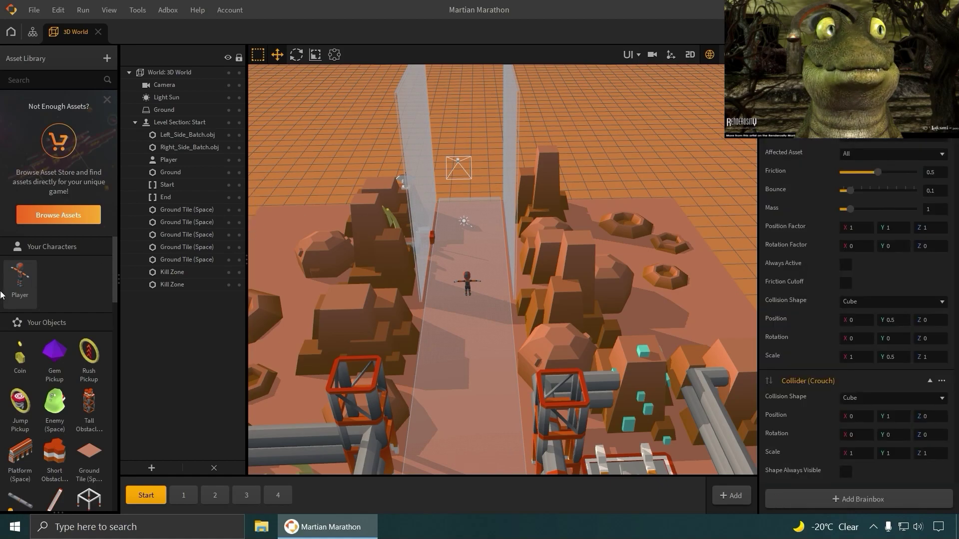
Step: Open the node map of the Player character and bring its whole network into view
{"action": "double_click", "coordinate": [24, 275]}
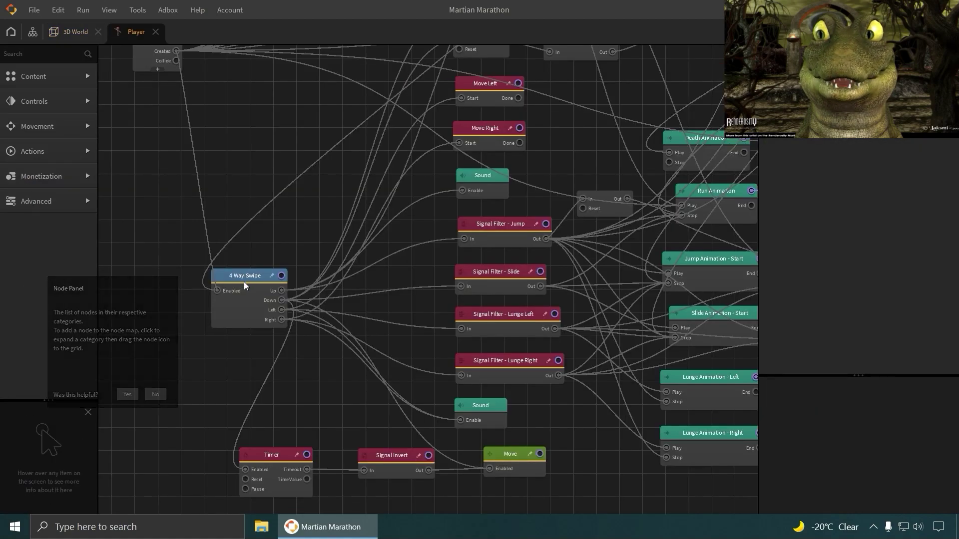
{"action": "left_click_drag", "start_coordinate": [243, 167], "coordinate": [204, 171]}
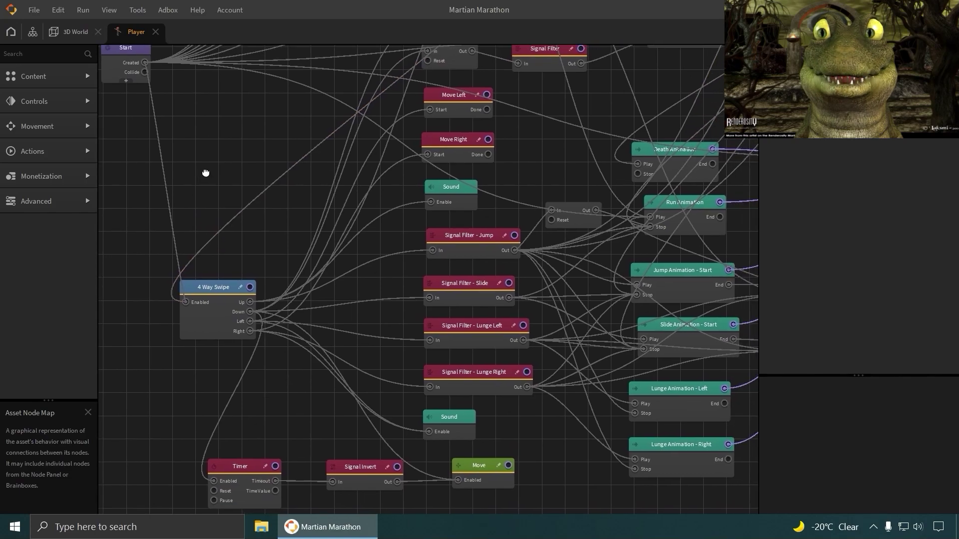
{"action": "scroll", "coordinate": [255, 299], "scroll_direction": "down", "scroll_amount": 6}
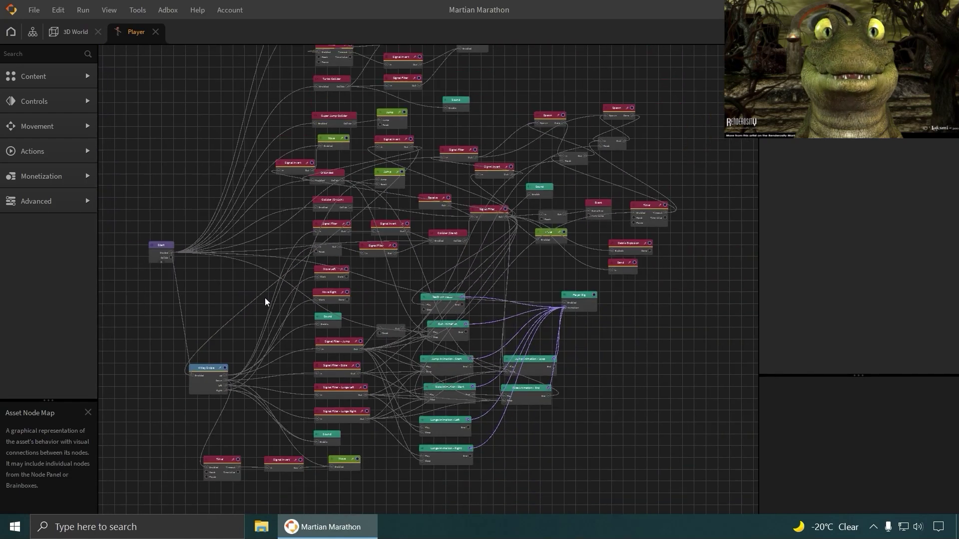
{"action": "scroll", "coordinate": [260, 302], "scroll_direction": "down", "scroll_amount": 2}
{"action": "scroll", "coordinate": [255, 299], "scroll_direction": "up", "scroll_amount": 6}
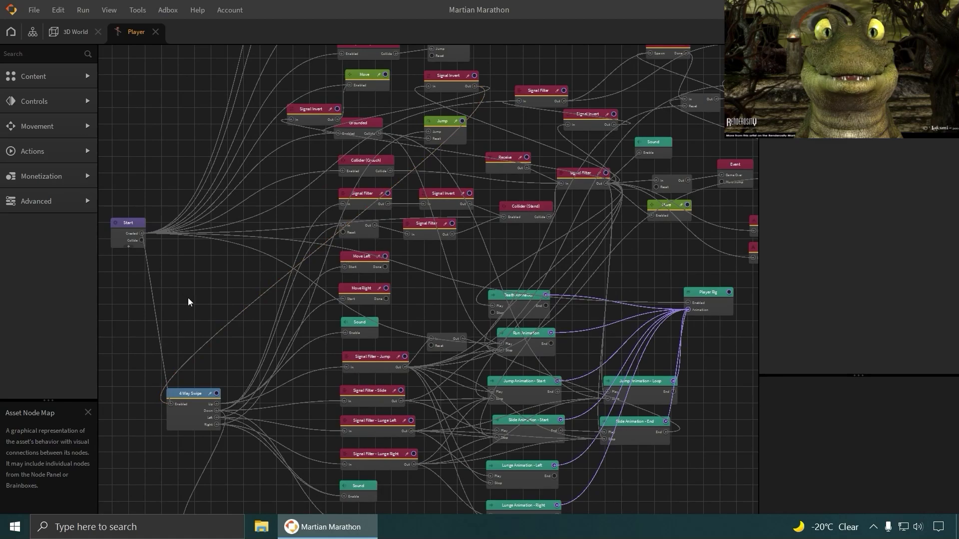
Step: Trace how the 4 Way Swipe node's outputs connect to the jump, slide and lunge signal filters
{"action": "left_click_drag", "start_coordinate": [190, 299], "coordinate": [223, 120]}
{"action": "middle_click_drag", "start_coordinate": [268, 138], "coordinate": [246, 407]}
{"action": "scroll", "coordinate": [318, 312], "scroll_direction": "up", "scroll_amount": 4}
{"action": "left_click_drag", "start_coordinate": [277, 320], "coordinate": [494, 162]}
{"action": "left_click_drag", "start_coordinate": [357, 224], "coordinate": [298, 113]}
{"action": "left_click_drag", "start_coordinate": [338, 257], "coordinate": [306, 218]}
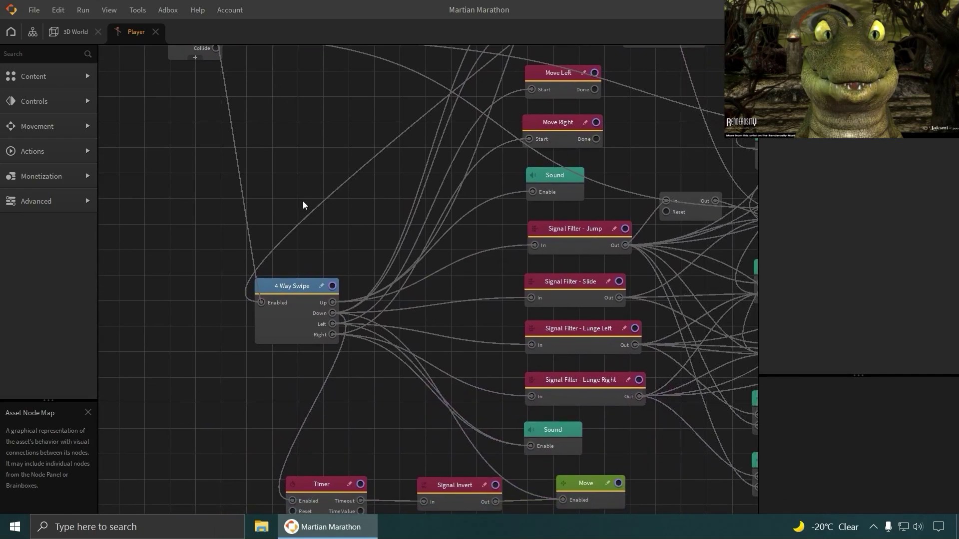
{"action": "left_click_drag", "start_coordinate": [342, 353], "coordinate": [295, 332]}
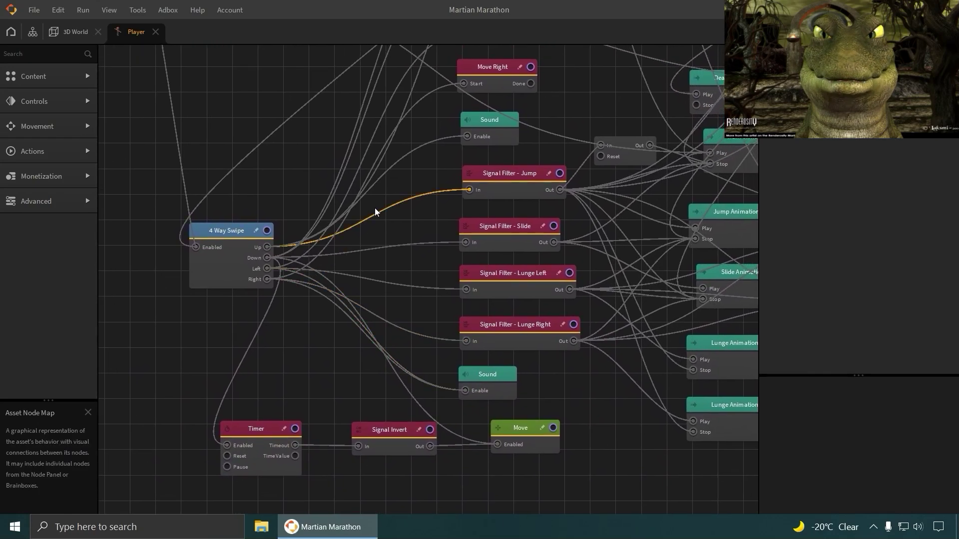
{"action": "left_click_drag", "start_coordinate": [439, 245], "coordinate": [322, 215]}
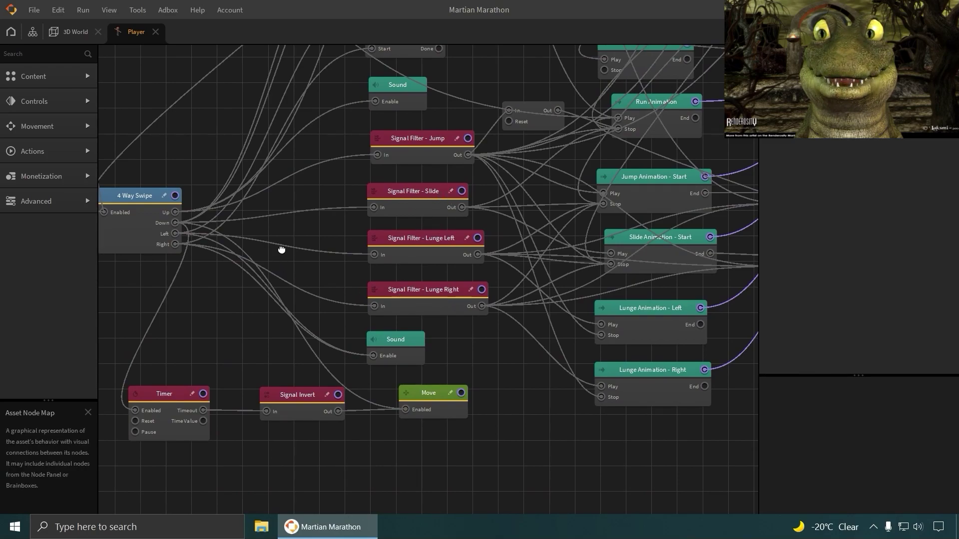
{"action": "left_click_drag", "start_coordinate": [283, 250], "coordinate": [448, 231]}
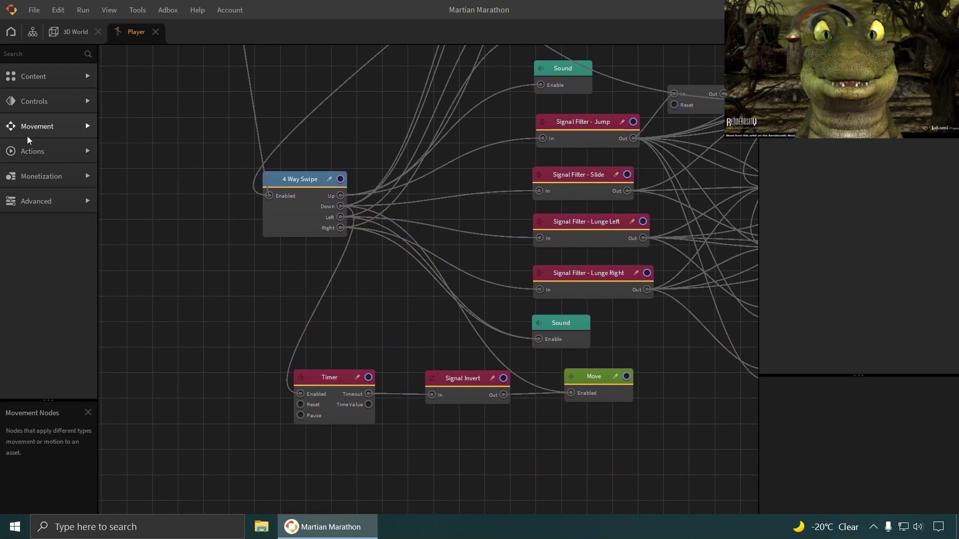
Step: Add a Keyboard Button node below 4 Way Swipe and connect its Pressed output to the input of Signal Filter - Lunge Right
{"action": "left_click", "coordinate": [83, 103]}
{"action": "scroll", "coordinate": [65, 199], "scroll_direction": "down", "scroll_amount": 5}
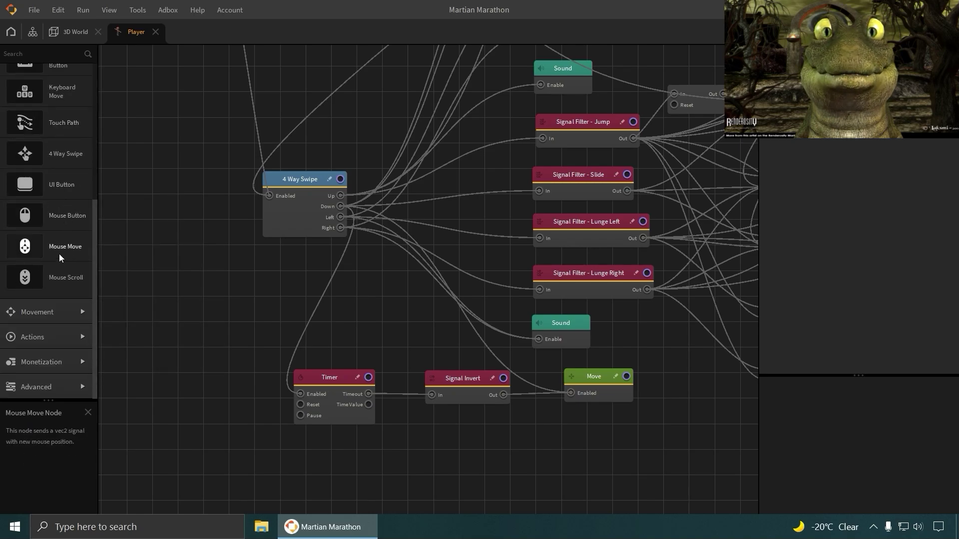
{"action": "scroll", "coordinate": [59, 253], "scroll_direction": "up", "scroll_amount": 5}
{"action": "left_click_drag", "start_coordinate": [49, 288], "coordinate": [203, 275]}
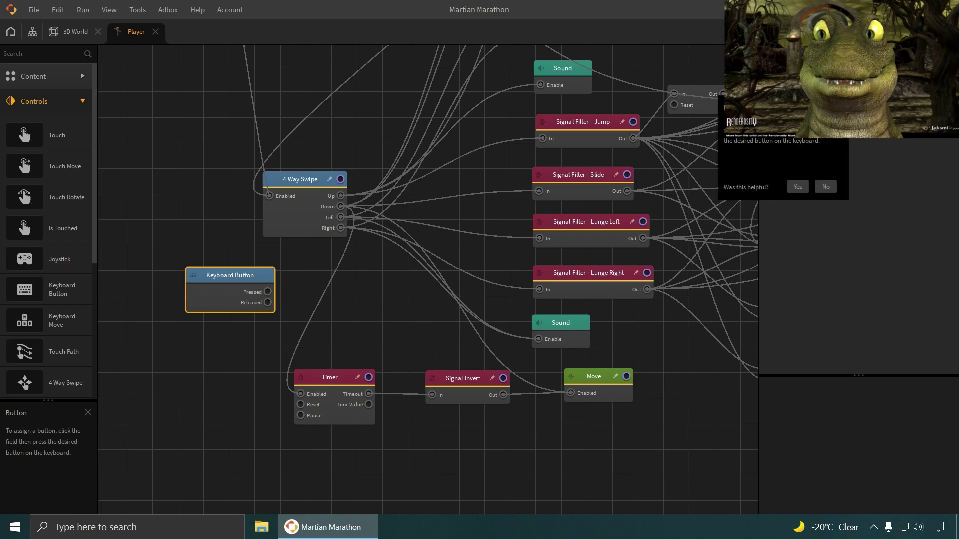
{"action": "left_click", "coordinate": [823, 187]}
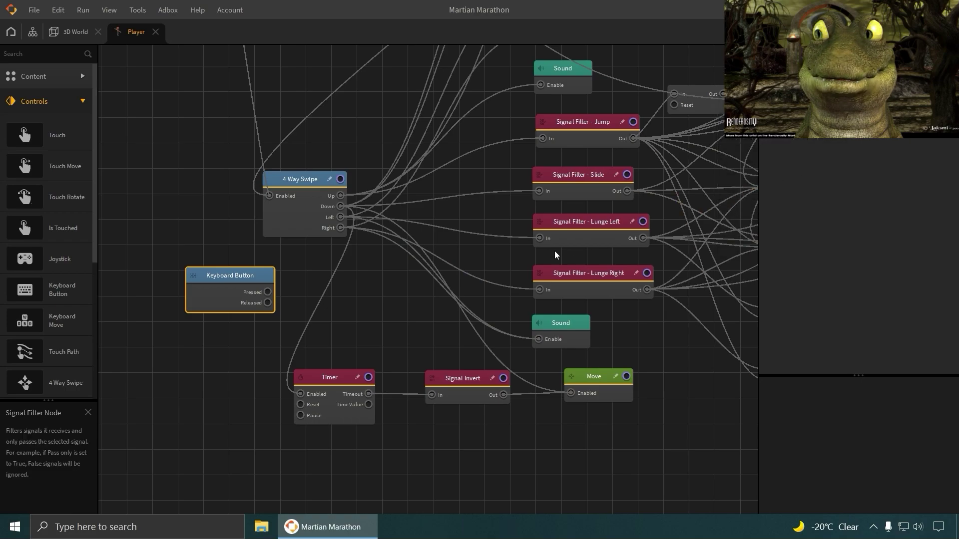
{"action": "left_click_drag", "start_coordinate": [268, 292], "coordinate": [539, 290]}
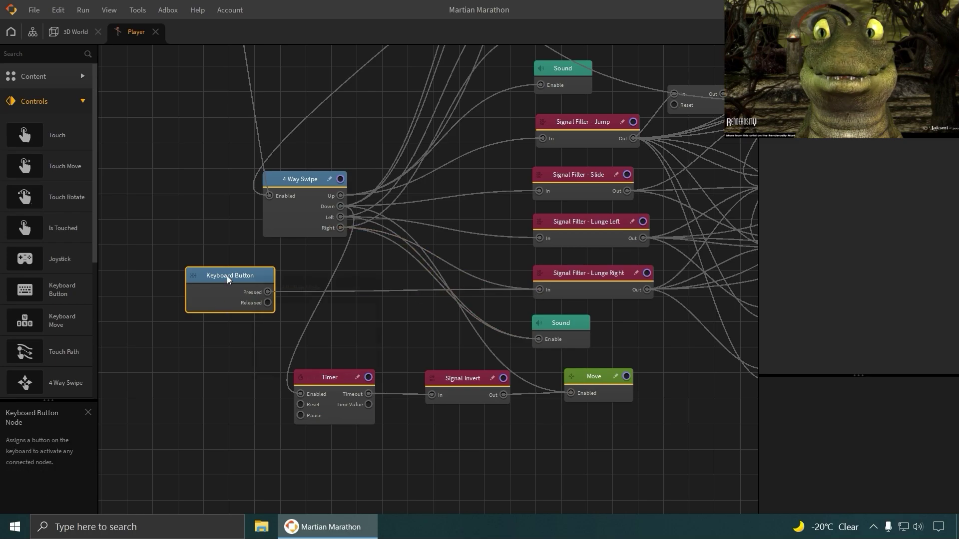
{"action": "mouse_move", "coordinate": [226, 276]}
{"action": "key", "text": "ctrl+d"}
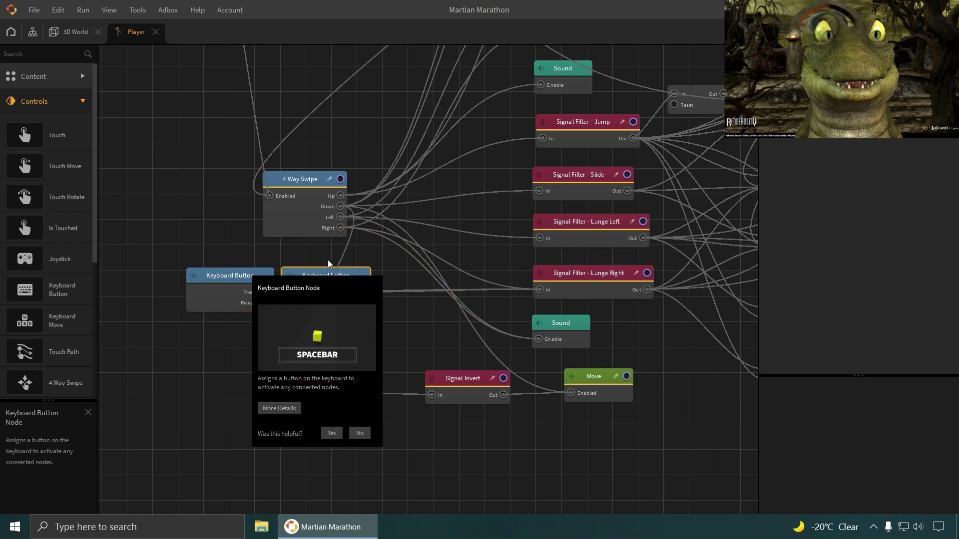
{"action": "left_click_drag", "start_coordinate": [331, 277], "coordinate": [235, 337]}
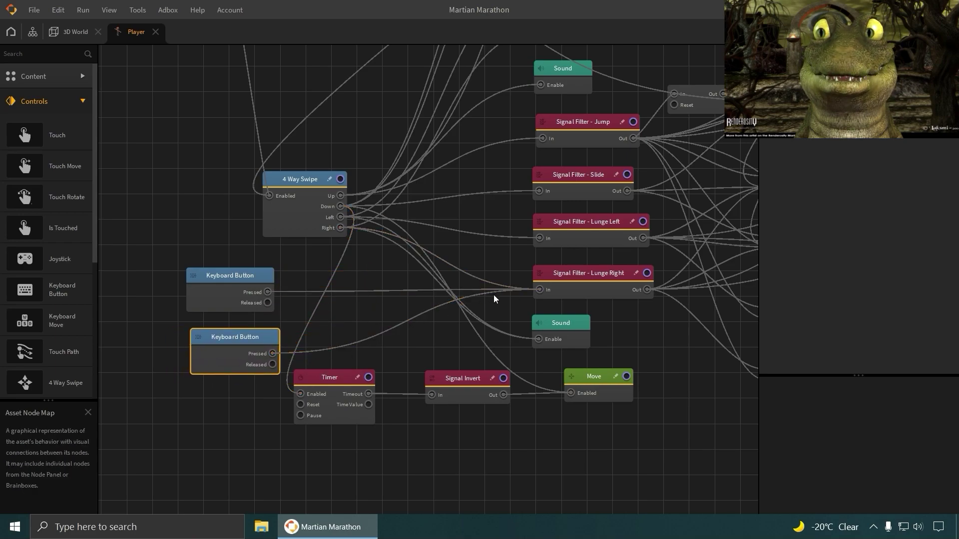
{"action": "right_click", "coordinate": [390, 329]}
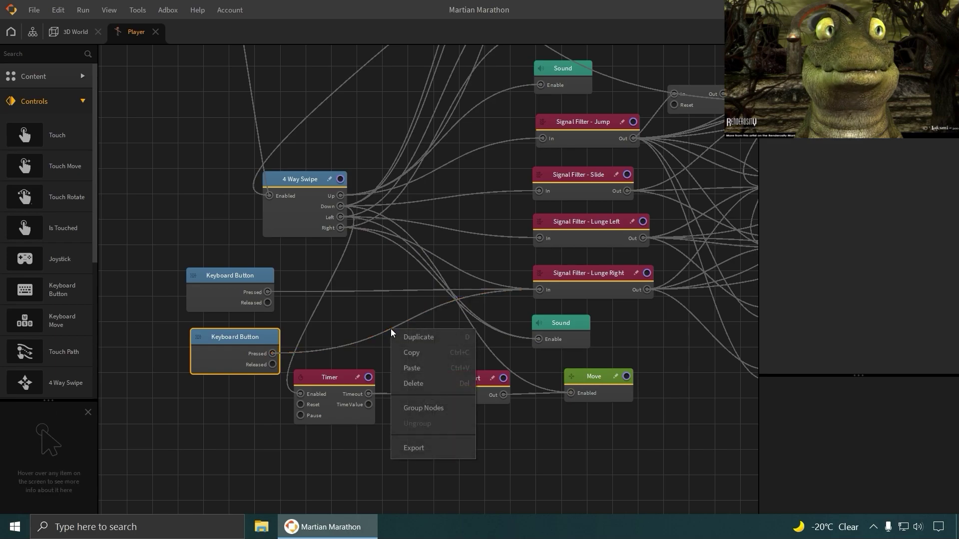
{"action": "left_click", "coordinate": [418, 383]}
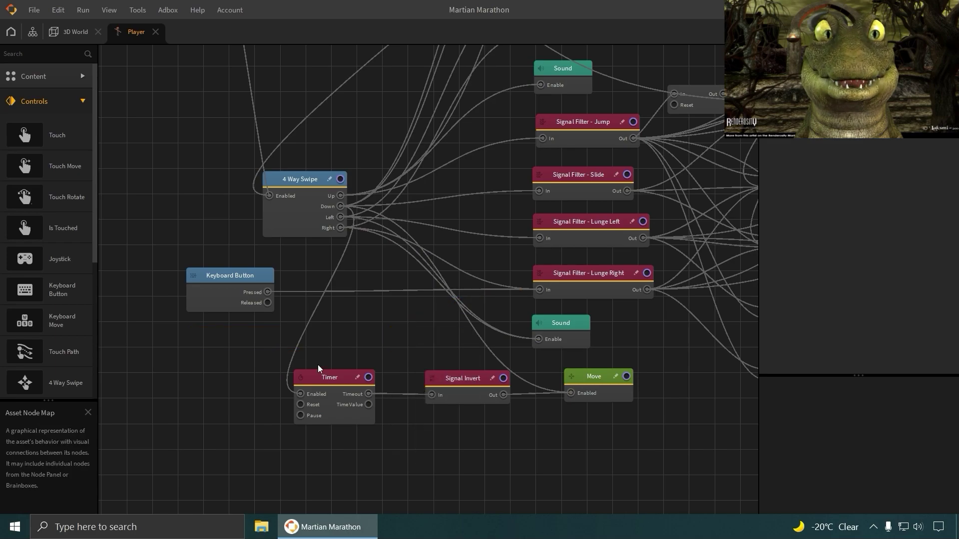
Step: Try to detach the second Keyboard Button node from Signal Filter - Lunge Right, and delete that node
{"action": "key", "text": "ctrl+z"}
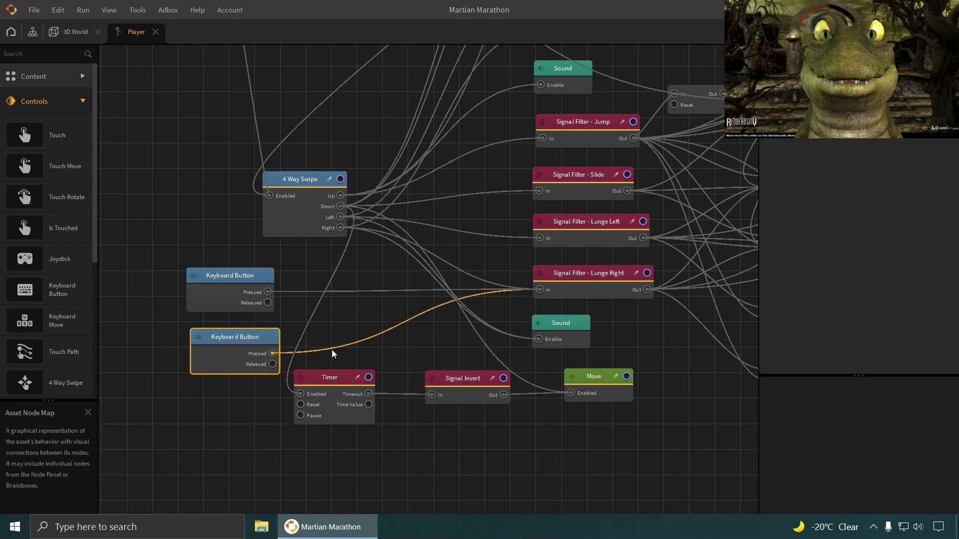
{"action": "right_click", "coordinate": [334, 351]}
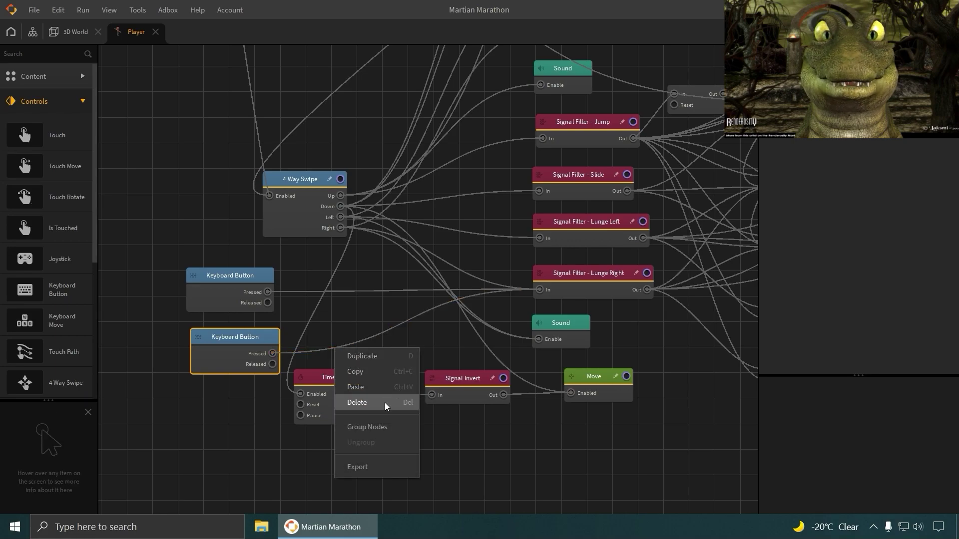
{"action": "left_click", "coordinate": [383, 324]}
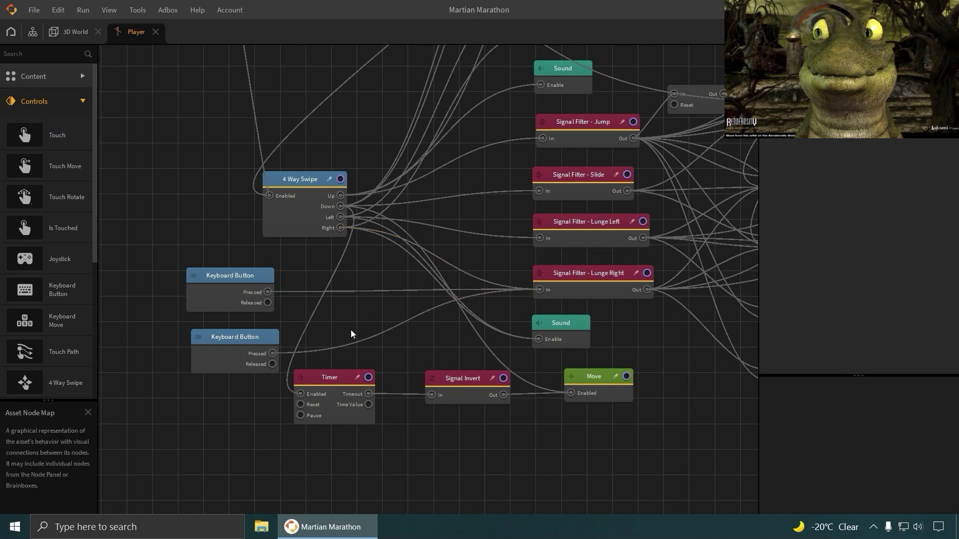
{"action": "left_click_drag", "start_coordinate": [274, 352], "coordinate": [283, 348]}
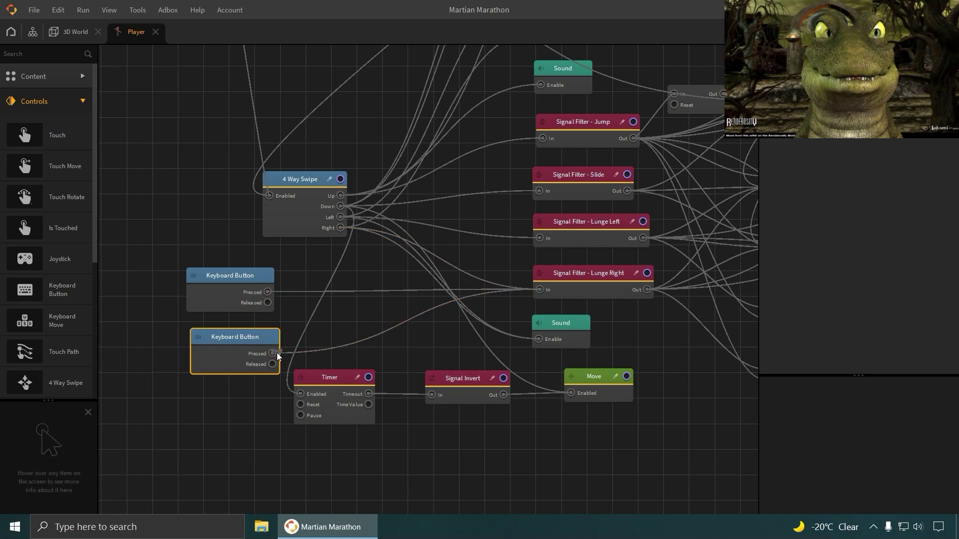
{"action": "right_click", "coordinate": [395, 326]}
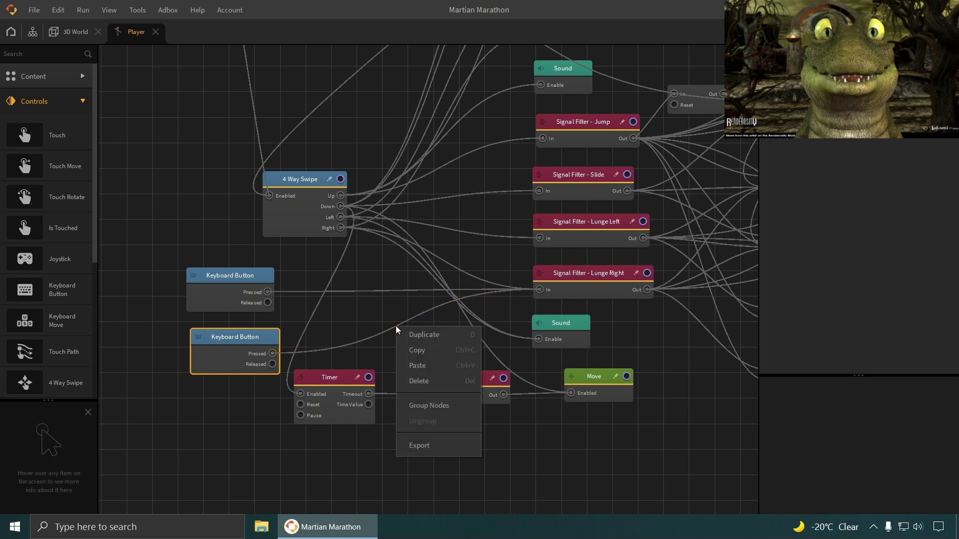
{"action": "key", "text": "Escape"}
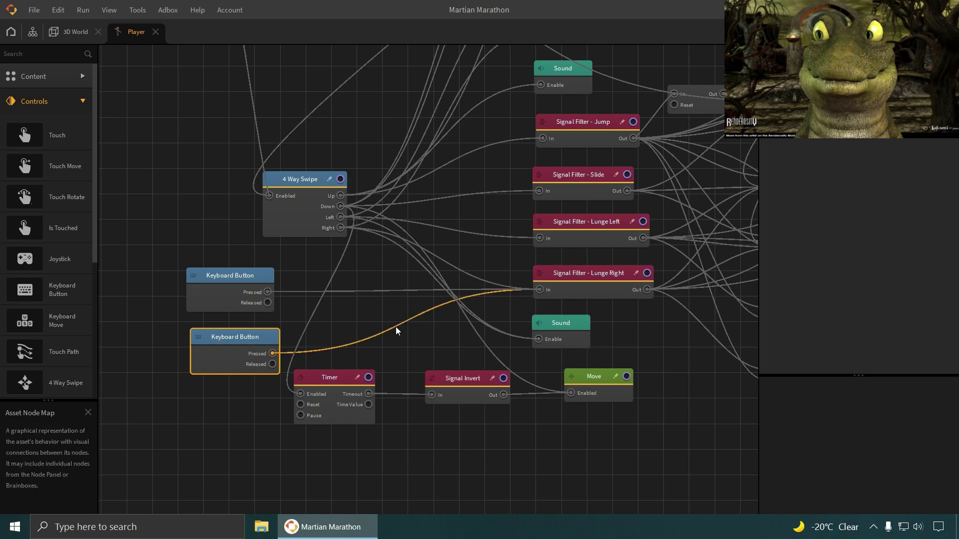
{"action": "key", "text": "Delete"}
{"action": "key", "text": "ctrl+z"}
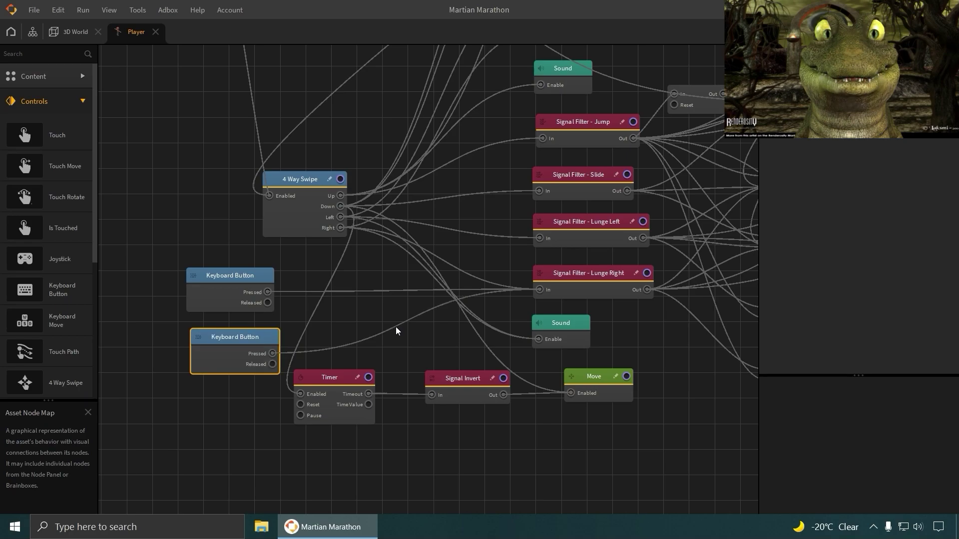
{"action": "left_click", "coordinate": [254, 339]}
{"action": "key", "text": "Delete"}
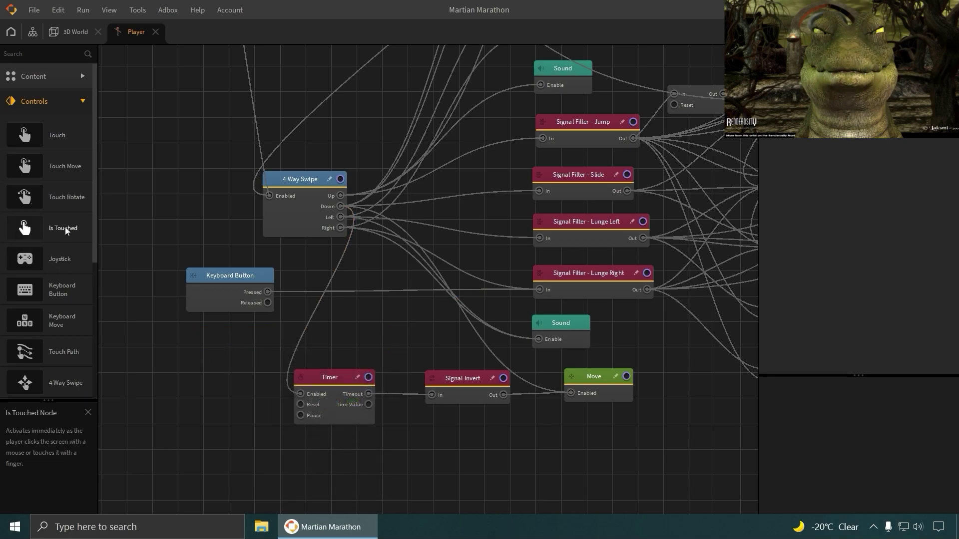
Step: Add a second Keyboard Button node below the first and connect its Pressed output to the input of Signal Filter - Lunge Left
{"action": "left_click_drag", "start_coordinate": [63, 289], "coordinate": [202, 333]}
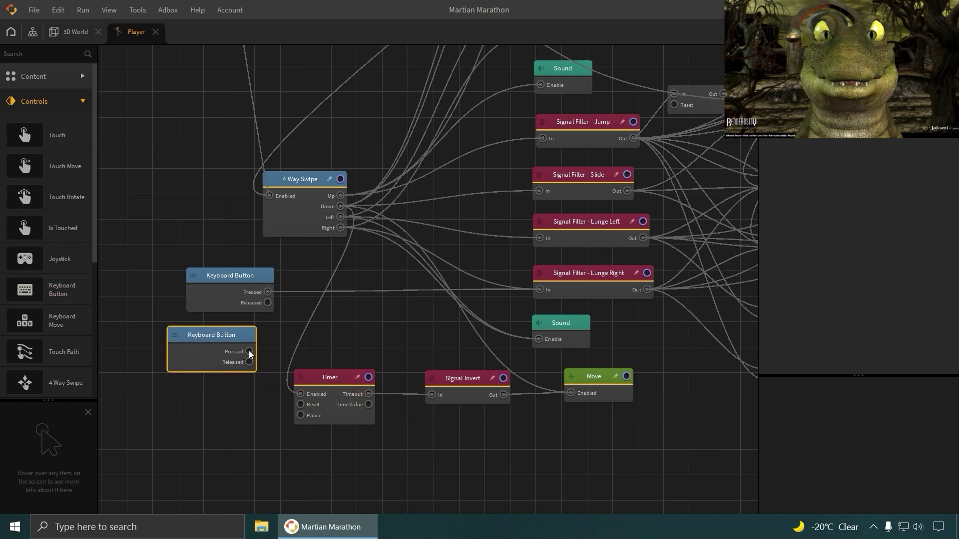
{"action": "left_click_drag", "start_coordinate": [322, 342], "coordinate": [309, 348]}
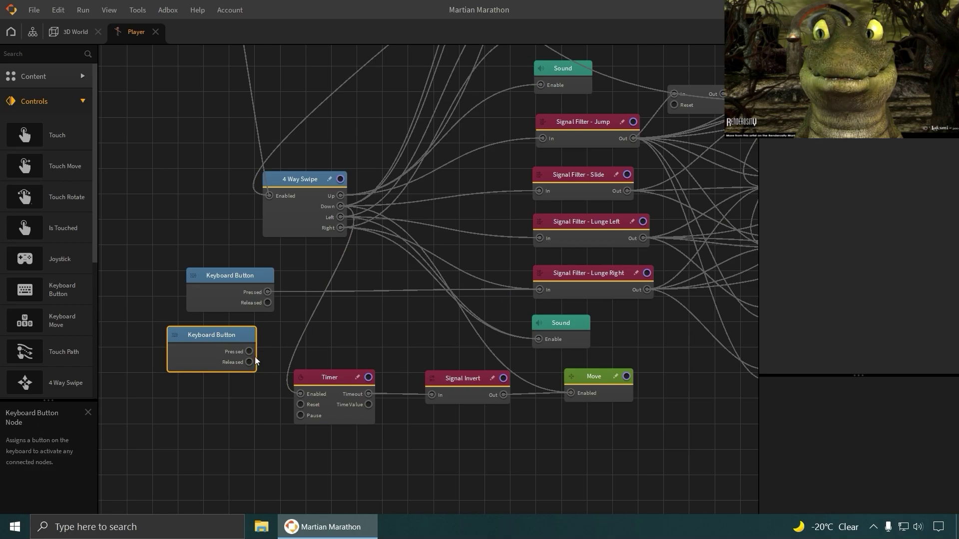
{"action": "left_click_drag", "start_coordinate": [249, 351], "coordinate": [539, 239]}
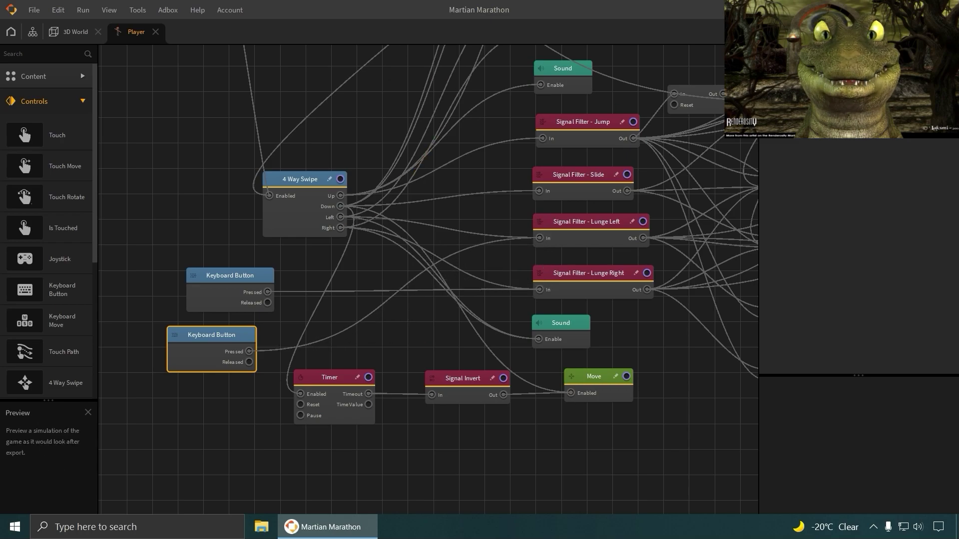
Step: Launch the game preview and lower the Preview application's sound level in the Windows volume mixer
{"action": "left_click", "coordinate": [933, 31]}
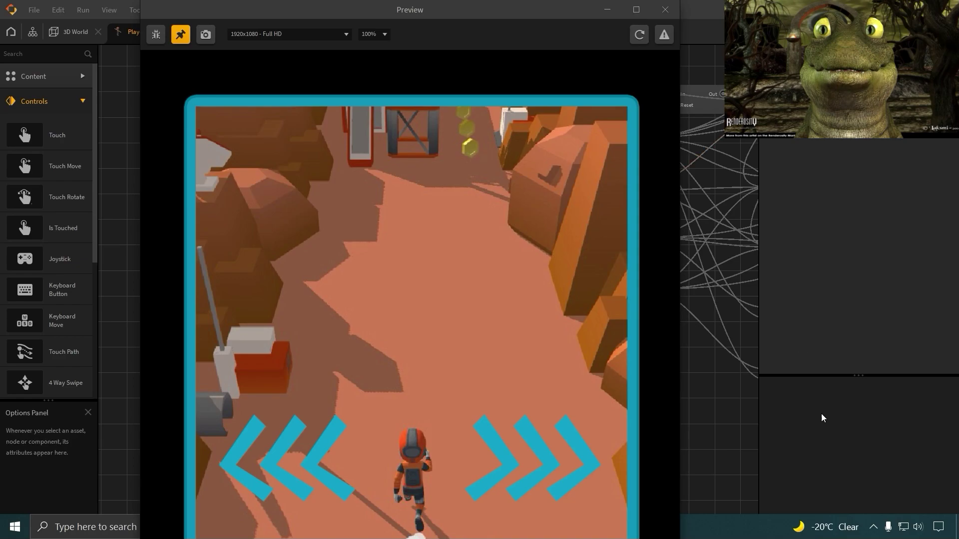
{"action": "right_click", "coordinate": [919, 528]}
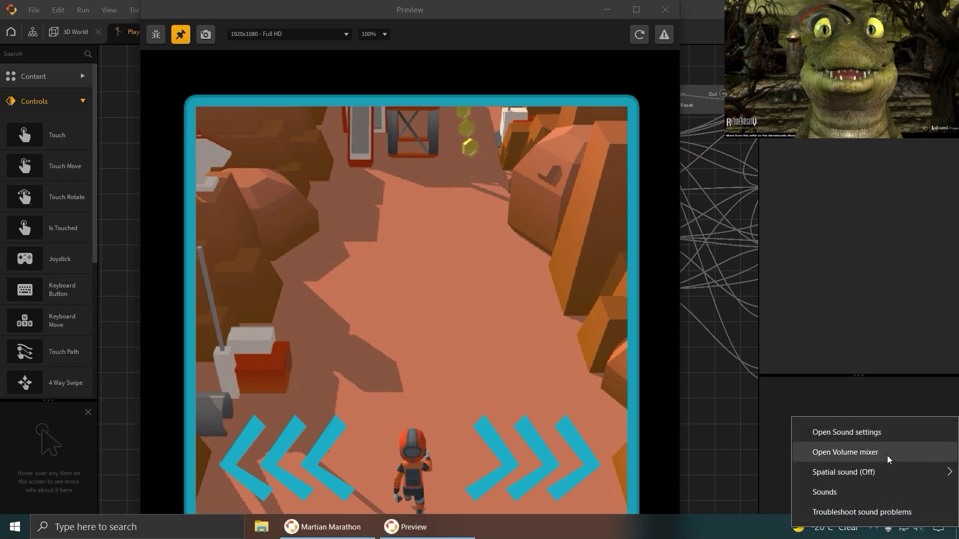
{"action": "left_click", "coordinate": [887, 456]}
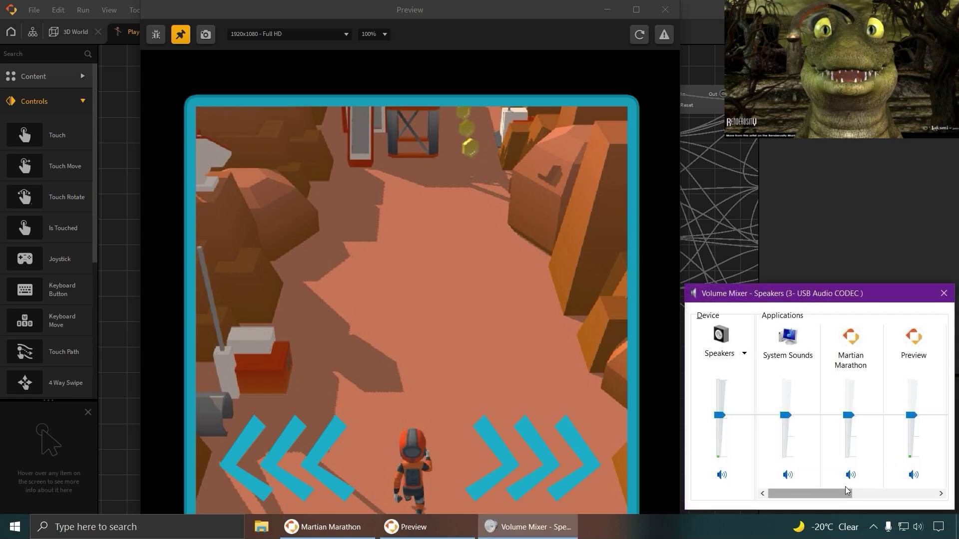
{"action": "left_click_drag", "start_coordinate": [911, 415], "coordinate": [915, 446]}
{"action": "left_click", "coordinate": [455, 326]}
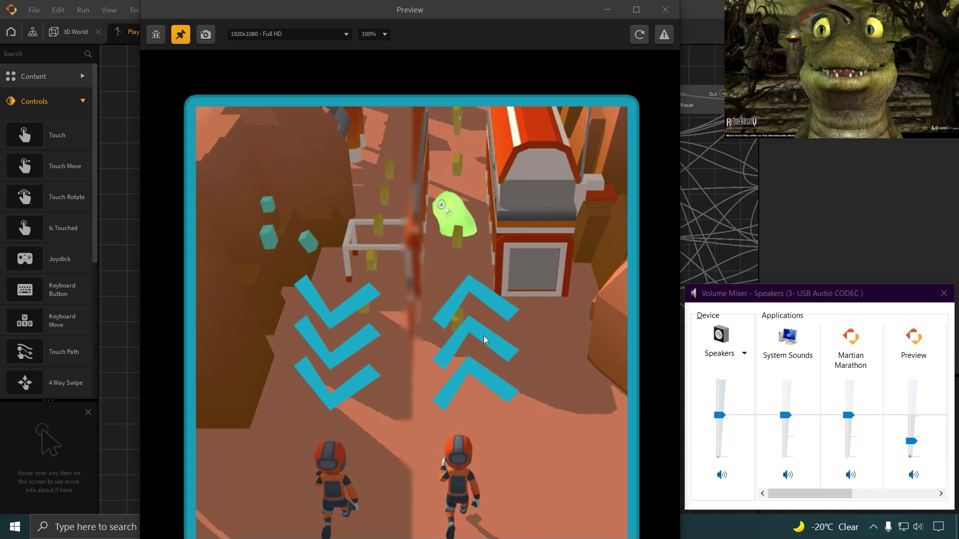
{"action": "left_click", "coordinate": [944, 293]}
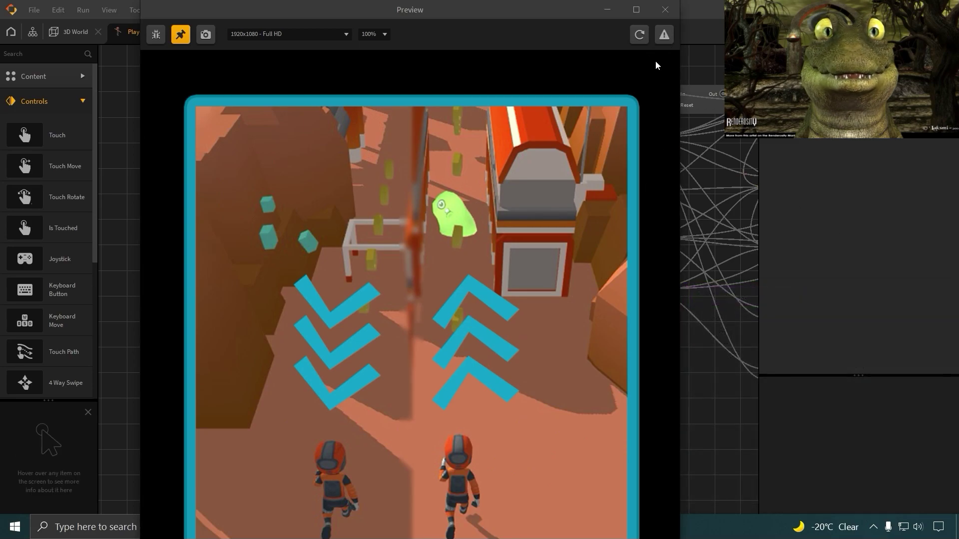
Step: Maximize the preview, start a run to test the lunge controls, and close the preview
{"action": "left_click", "coordinate": [638, 11]}
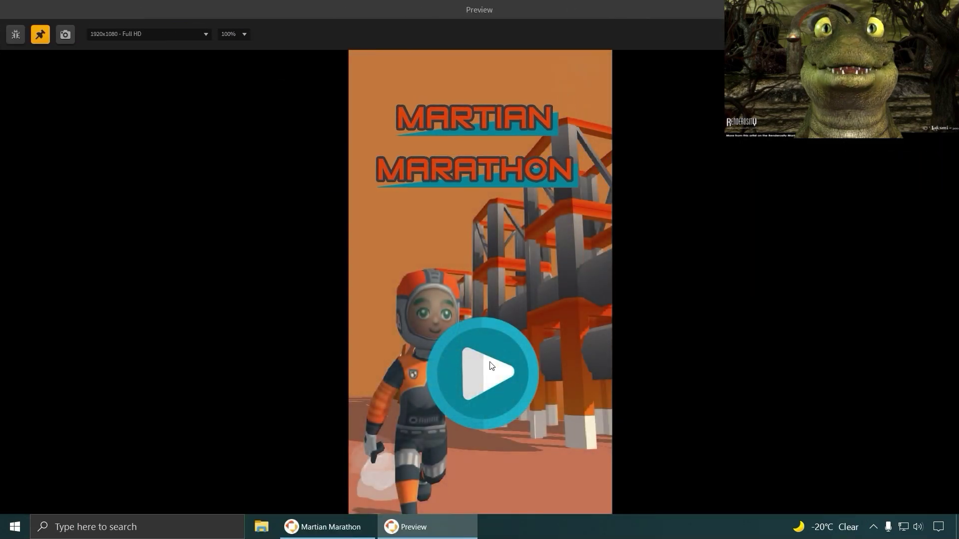
{"action": "left_click", "coordinate": [492, 368]}
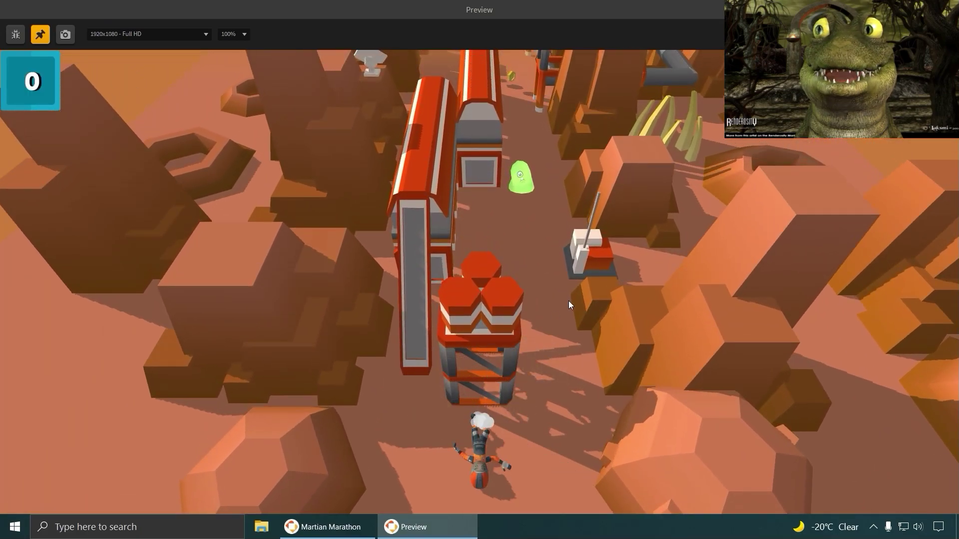
{"action": "left_click", "coordinate": [947, 9]}
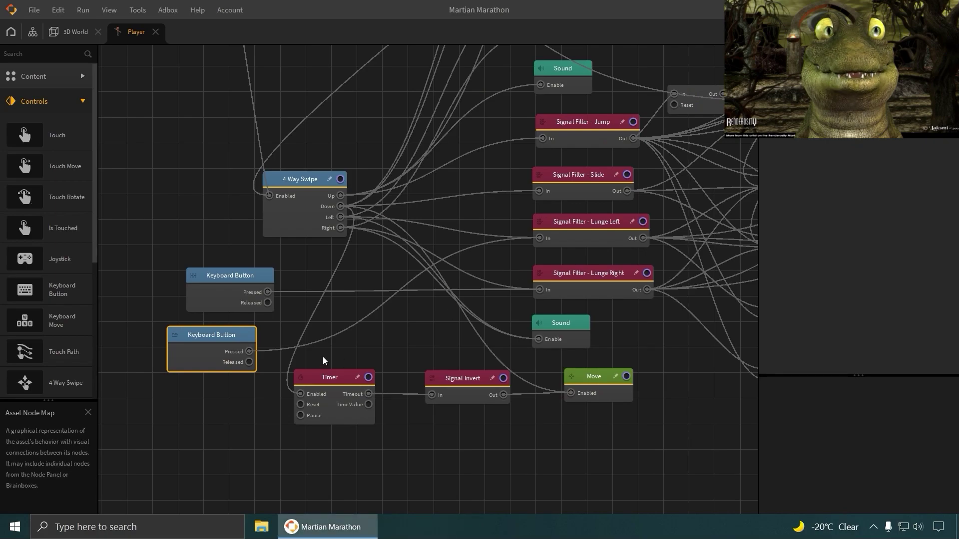
Step: Connect the lunge-right Keyboard Button's Pressed output to Move Right's Start, and the lunge-left one, moved above 4 Way Swipe, to Move Left's Start
{"action": "left_click_drag", "start_coordinate": [396, 331], "coordinate": [330, 407]}
{"action": "left_click_drag", "start_coordinate": [387, 288], "coordinate": [384, 210]}
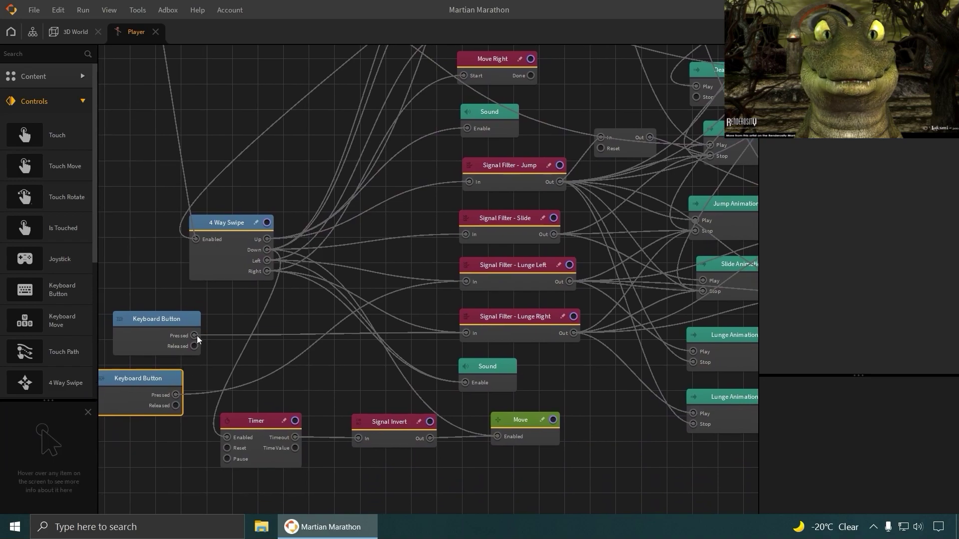
{"action": "left_click_drag", "start_coordinate": [198, 335], "coordinate": [466, 74]}
{"action": "left_click_drag", "start_coordinate": [367, 215], "coordinate": [443, 194]}
{"action": "left_click_drag", "start_coordinate": [234, 342], "coordinate": [389, 122]}
{"action": "left_click_drag", "start_coordinate": [443, 109], "coordinate": [423, 241]}
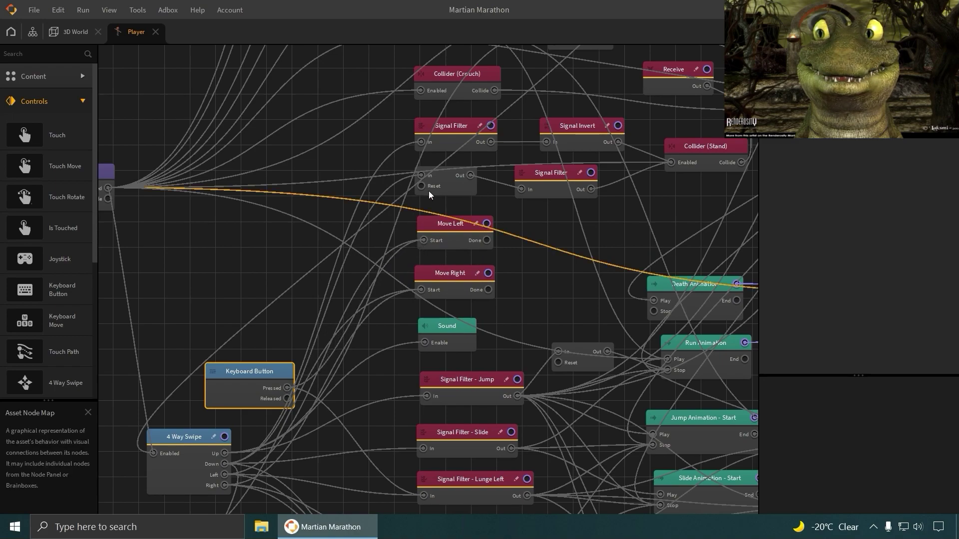
Step: Preview the game maximized, start a run, test moving the character between lanes with the keyboard, and close the preview
{"action": "left_click", "coordinate": [932, 31]}
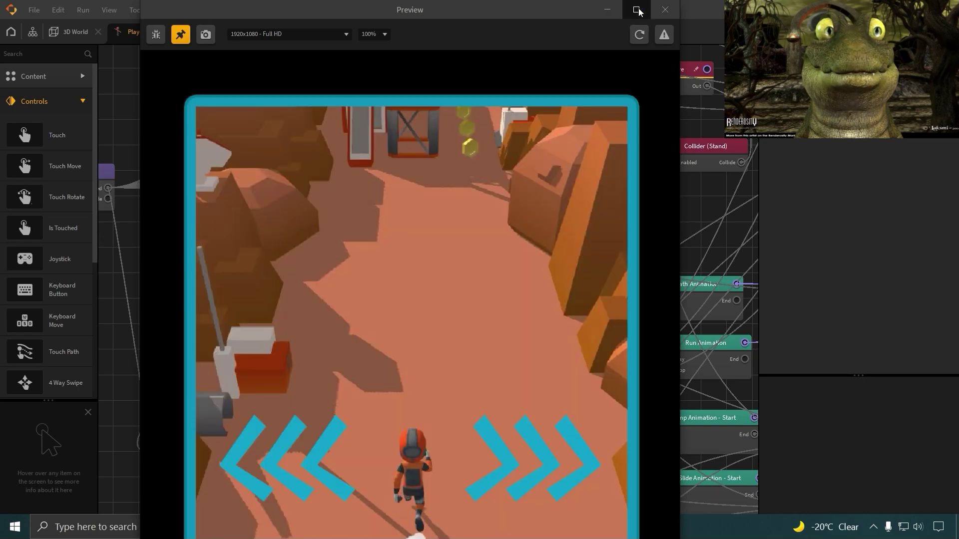
{"action": "left_click", "coordinate": [636, 10]}
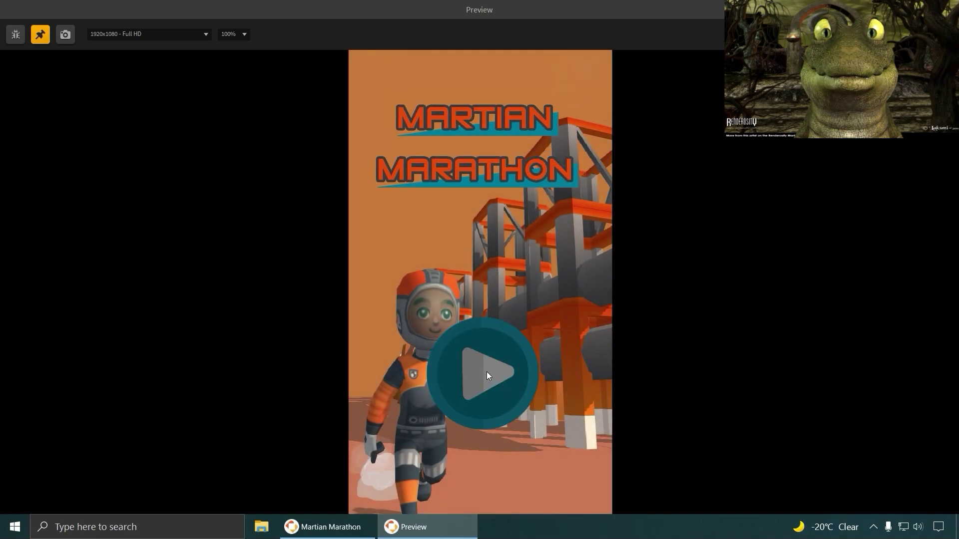
{"action": "left_click", "coordinate": [489, 382]}
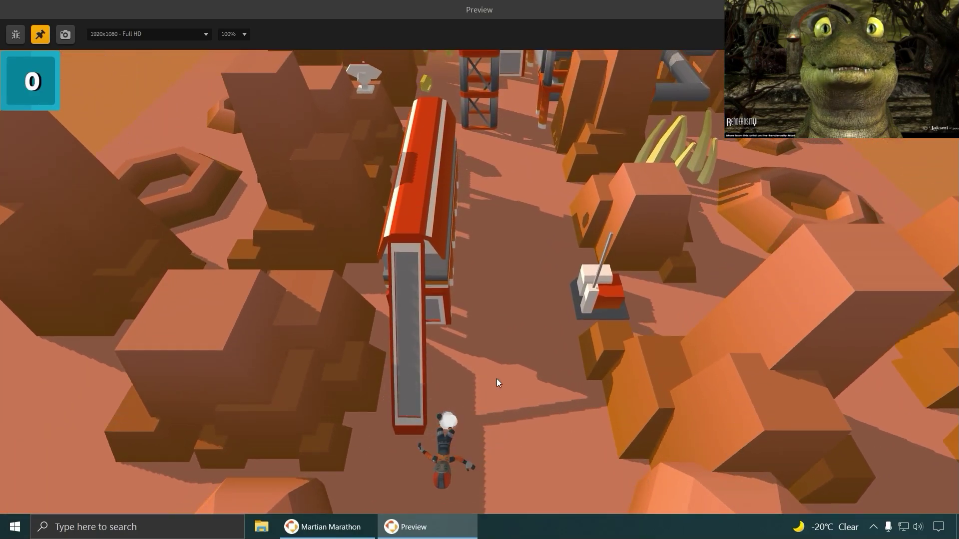
{"action": "left_click", "coordinate": [482, 418]}
{"action": "key", "text": "Left"}
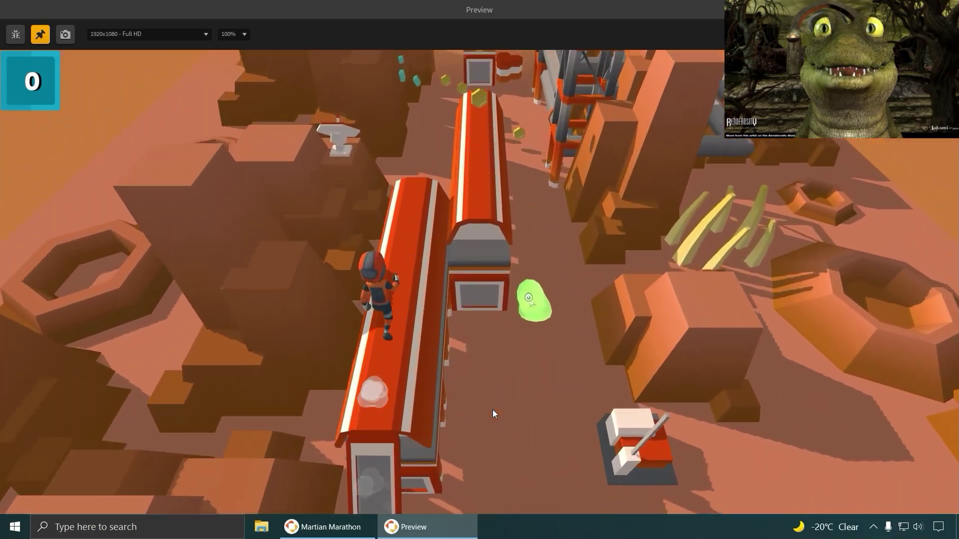
{"action": "left_click_drag", "start_coordinate": [492, 409], "coordinate": [433, 256]}
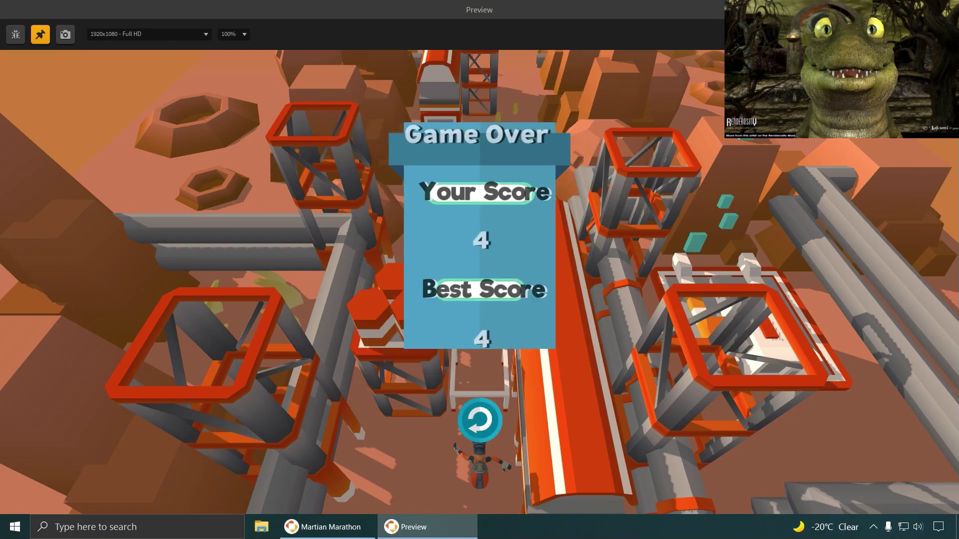
{"action": "key", "text": "Escape"}
Step: Trace the connections around the Move Left, Move Right, Grounded and Jump nodes to locate what drives the jump
{"action": "middle_click_drag", "start_coordinate": [333, 328], "coordinate": [317, 353]}
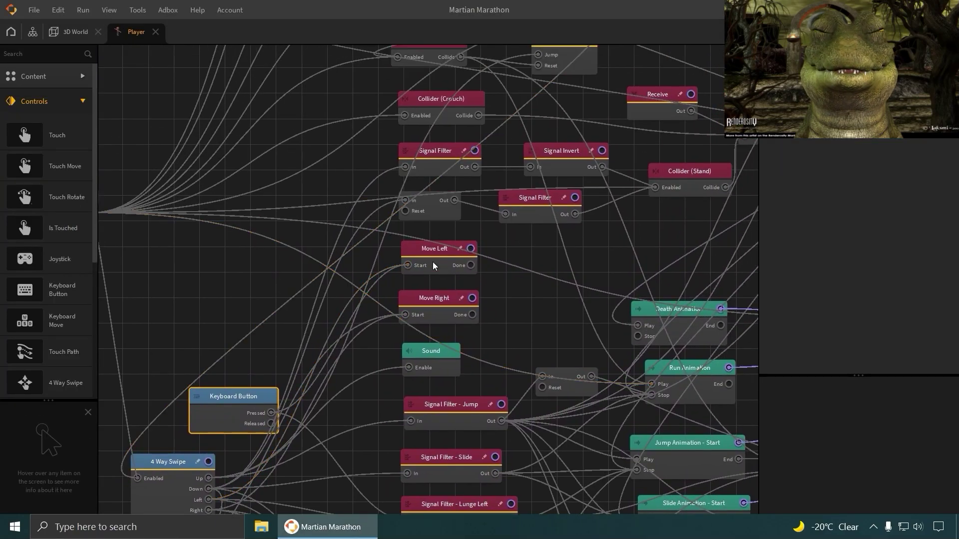
{"action": "middle_click_drag", "start_coordinate": [364, 323], "coordinate": [356, 398]}
{"action": "left_click_drag", "start_coordinate": [493, 331], "coordinate": [464, 203]}
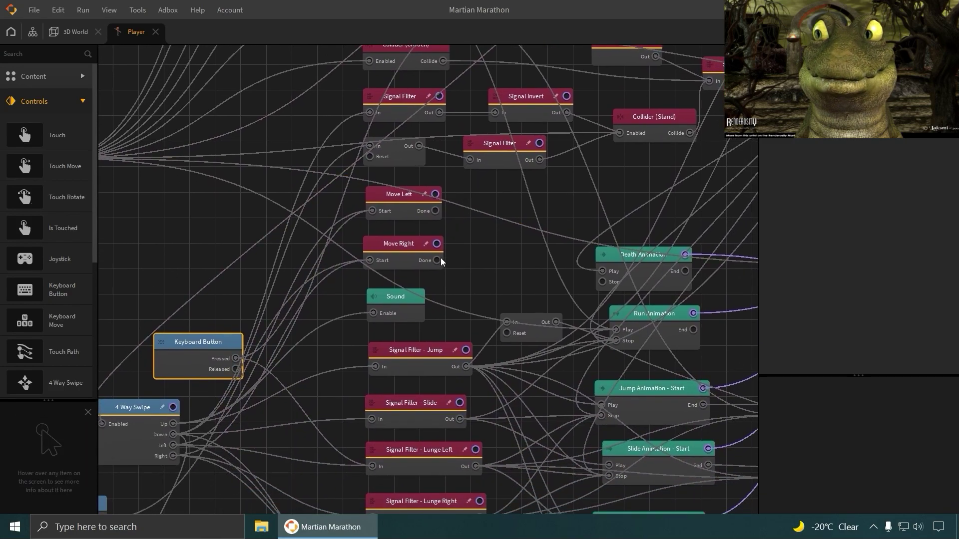
{"action": "left_click_drag", "start_coordinate": [289, 274], "coordinate": [283, 351]}
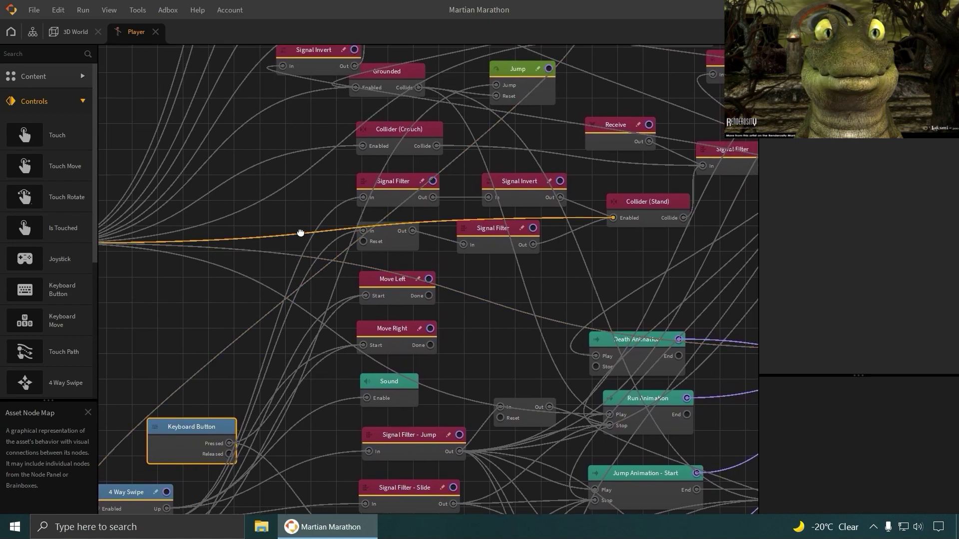
{"action": "left_click_drag", "start_coordinate": [300, 235], "coordinate": [282, 170]}
{"action": "left_click_drag", "start_coordinate": [321, 284], "coordinate": [326, 202]}
{"action": "left_click_drag", "start_coordinate": [317, 279], "coordinate": [307, 341]}
{"action": "left_click_drag", "start_coordinate": [468, 235], "coordinate": [470, 238]}
{"action": "middle_click_drag", "start_coordinate": [470, 238], "coordinate": [433, 353]}
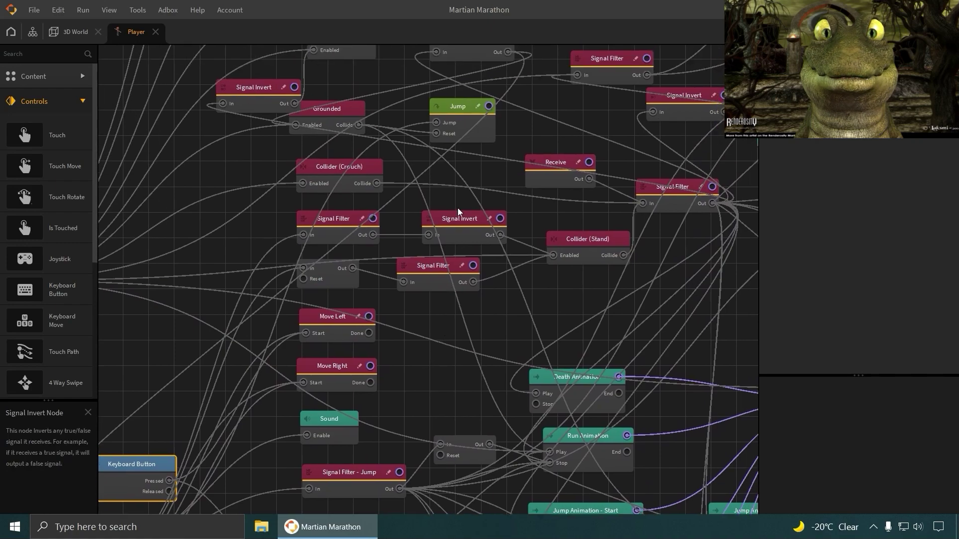
{"action": "middle_click_drag", "start_coordinate": [450, 207], "coordinate": [350, 267]}
{"action": "scroll", "coordinate": [376, 250], "scroll_direction": "up", "scroll_amount": 1}
Step: Add a third Keyboard Button node near the Grounded node and connect its Pressed output to the Jump node's Jump input
{"action": "left_click_drag", "start_coordinate": [377, 251], "coordinate": [438, 275]}
{"action": "left_click_drag", "start_coordinate": [171, 302], "coordinate": [412, 313]}
{"action": "left_click_drag", "start_coordinate": [53, 286], "coordinate": [320, 243]}
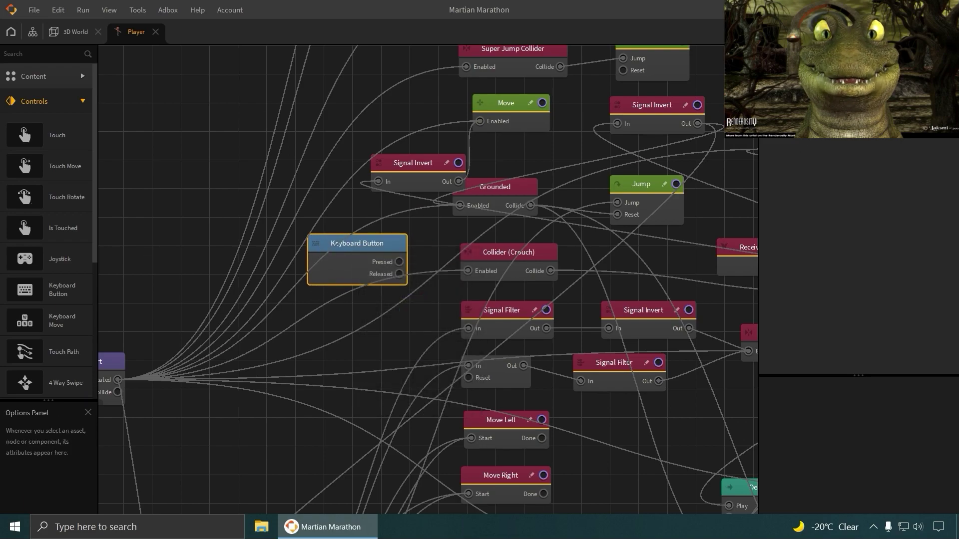
{"action": "left_click_drag", "start_coordinate": [420, 258], "coordinate": [618, 202]}
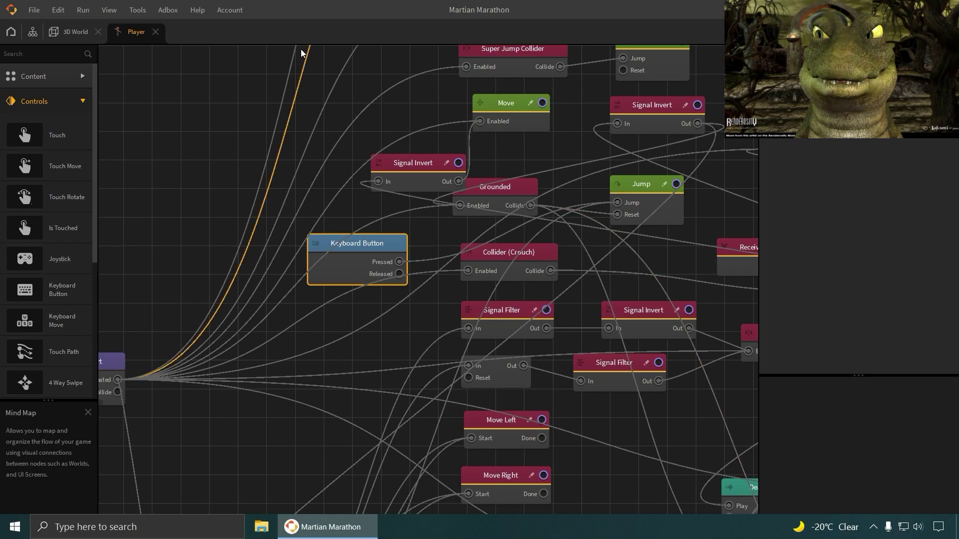
Step: Preview the game maximized, start a run, test jumping and lane changes with the keyboard, and close the preview
{"action": "left_click", "coordinate": [938, 32]}
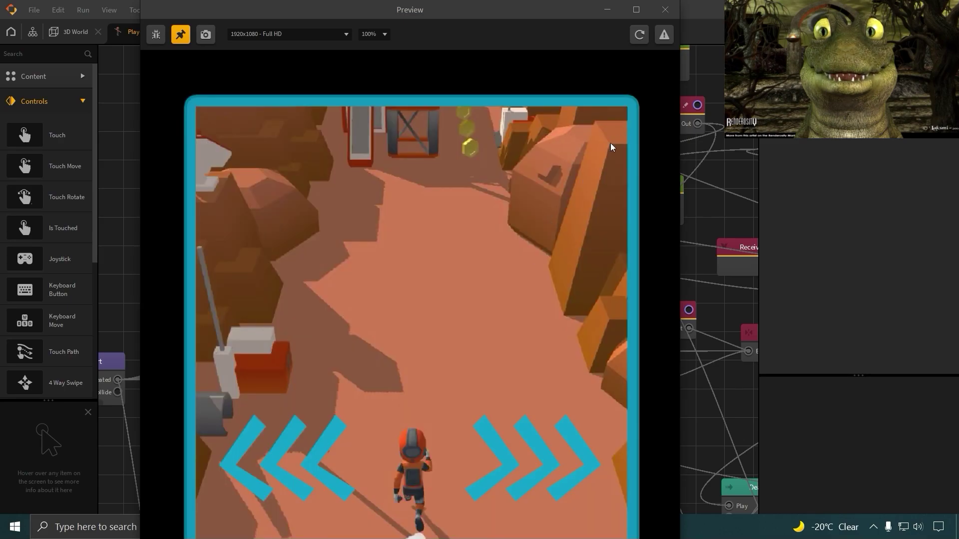
{"action": "left_click", "coordinate": [635, 12]}
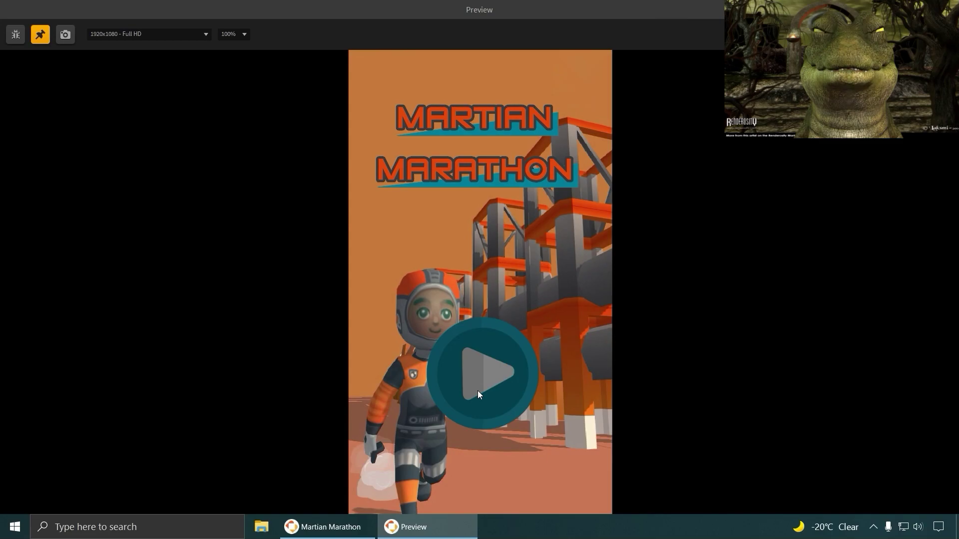
{"action": "left_click", "coordinate": [478, 390]}
{"action": "key", "text": "Left"}
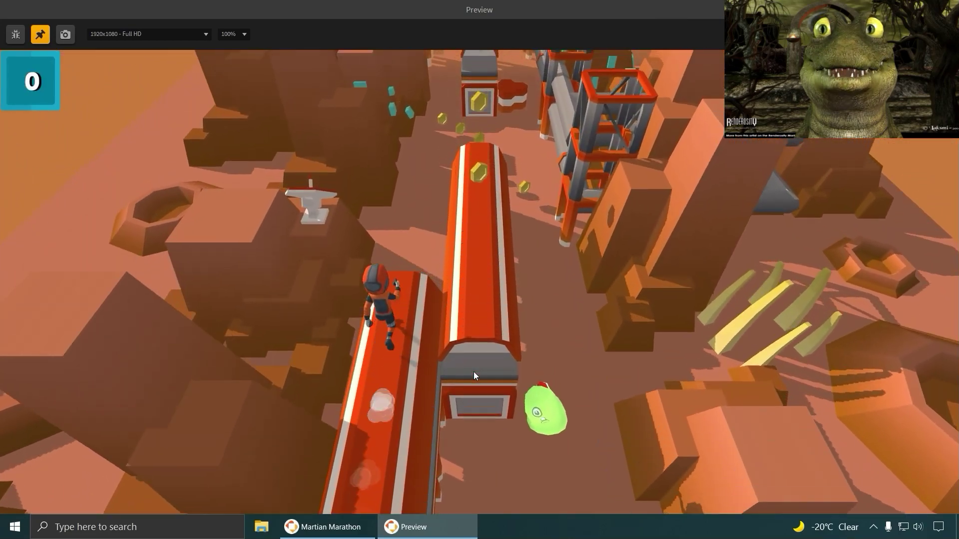
{"action": "key", "text": "Up"}
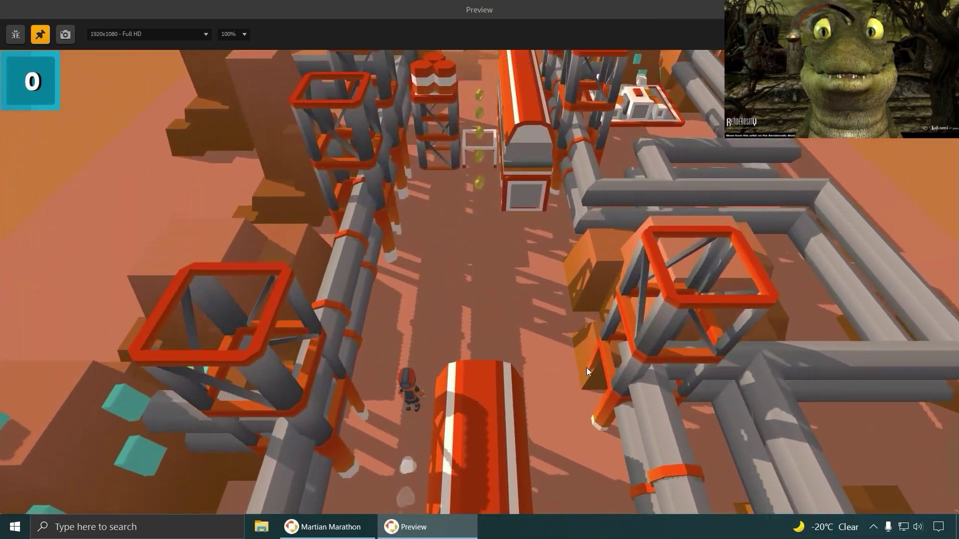
{"action": "key", "text": "Up"}
{"action": "key", "text": "Right"}
{"action": "key", "text": "Left"}
{"action": "key", "text": "Left"}
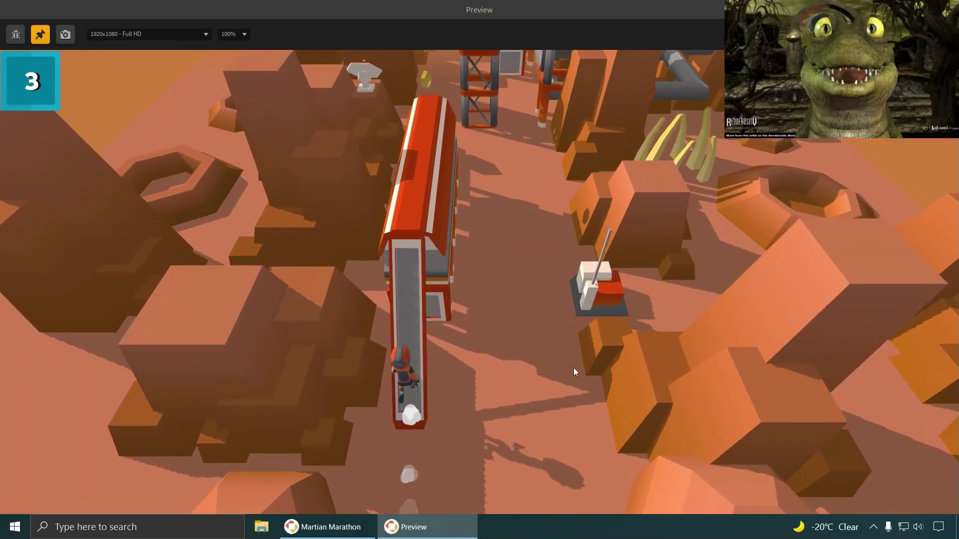
{"action": "key", "text": "Up"}
{"action": "key", "text": "Right"}
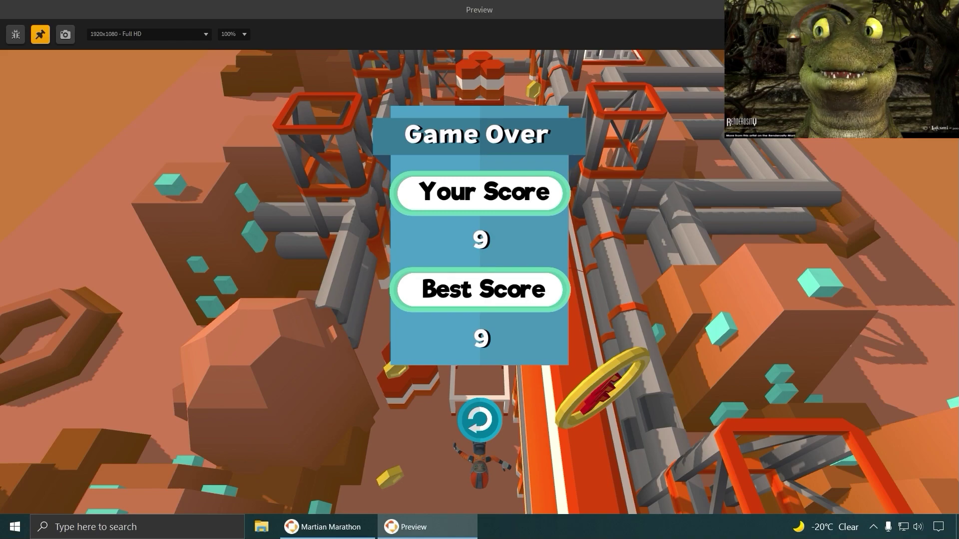
{"action": "left_click", "coordinate": [947, 9]}
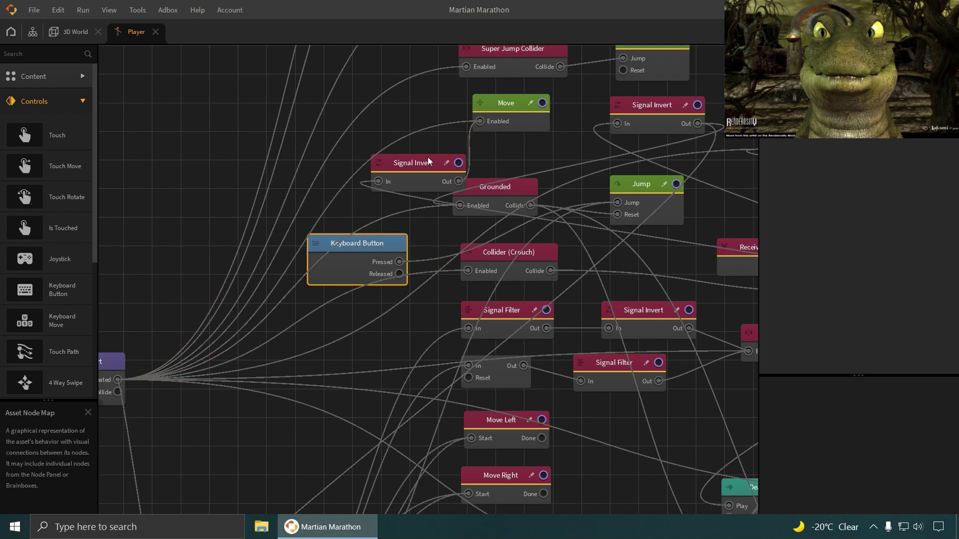
Step: Open the 3D World scene and inspect the Start section around the Player
{"action": "left_click", "coordinate": [74, 33]}
{"action": "scroll", "coordinate": [485, 258], "scroll_direction": "down", "scroll_amount": 5}
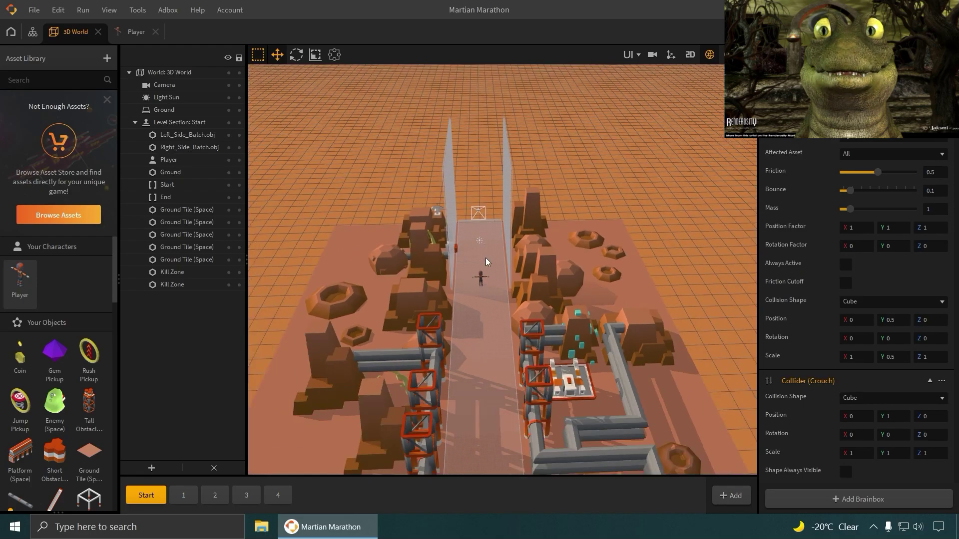
{"action": "right_click_drag", "start_coordinate": [506, 270], "coordinate": [454, 254]}
{"action": "right_click_drag", "start_coordinate": [314, 252], "coordinate": [435, 246]}
{"action": "right_click_drag", "start_coordinate": [493, 221], "coordinate": [495, 253]}
{"action": "scroll", "coordinate": [496, 256], "scroll_direction": "up", "scroll_amount": 6}
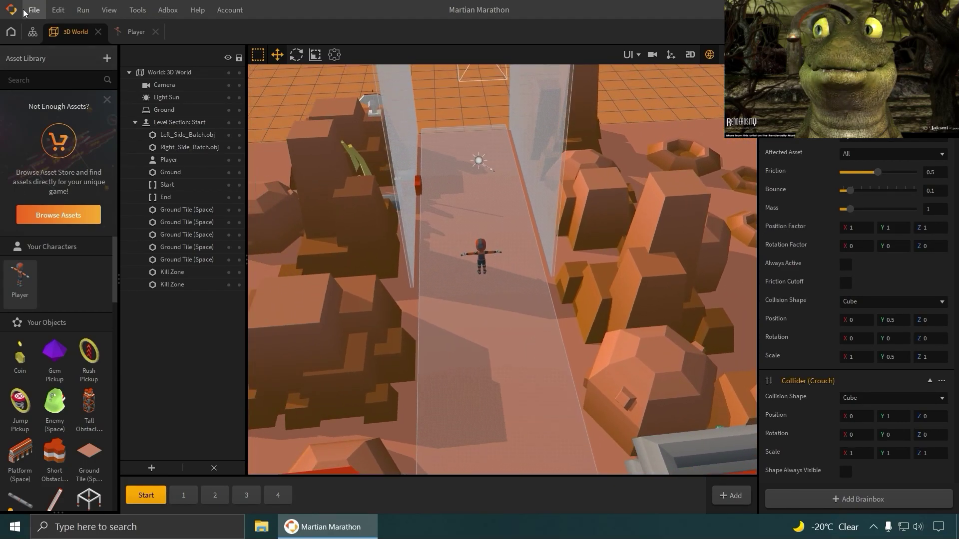
Step: Export the project as a Windows EXE and choose the Desktop as the save location
{"action": "left_click", "coordinate": [25, 10]}
{"action": "mouse_move", "coordinate": [98, 84]}
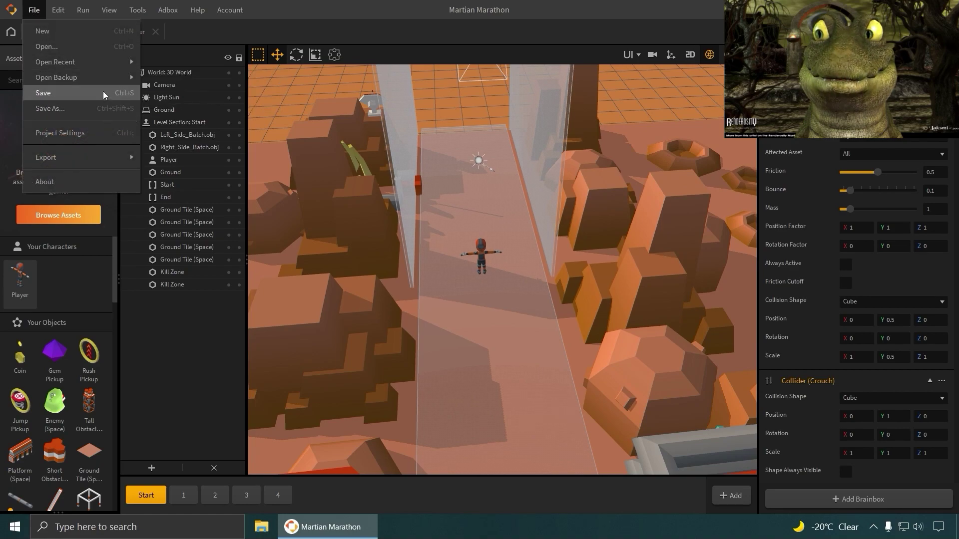
{"action": "mouse_move", "coordinate": [93, 155]}
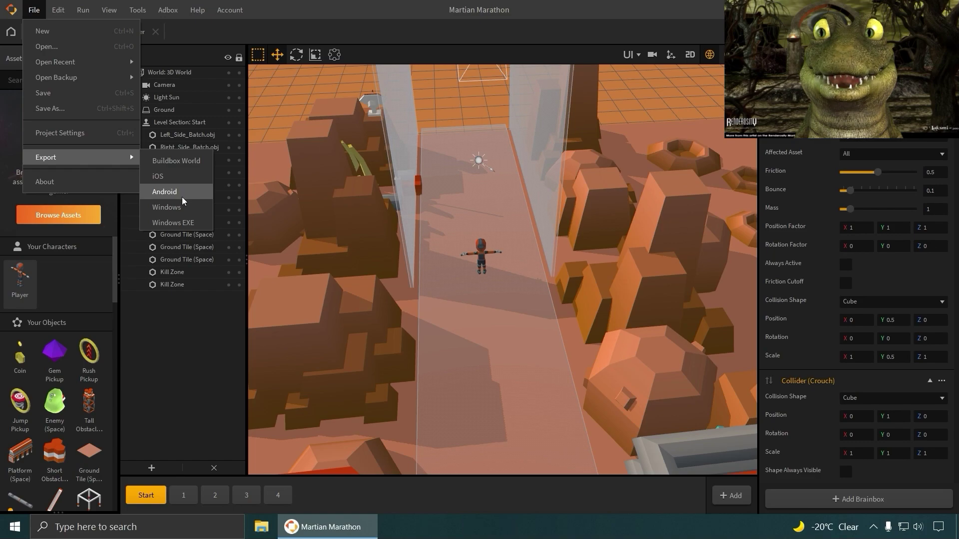
{"action": "left_click", "coordinate": [188, 224]}
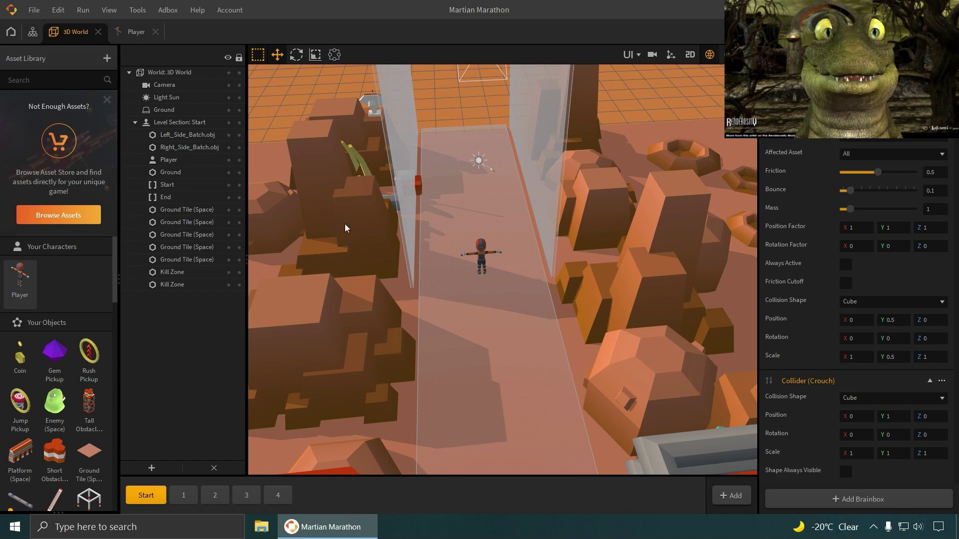
{"action": "left_click_drag", "start_coordinate": [233, 9], "coordinate": [333, 37]}
{"action": "left_click", "coordinate": [151, 125]}
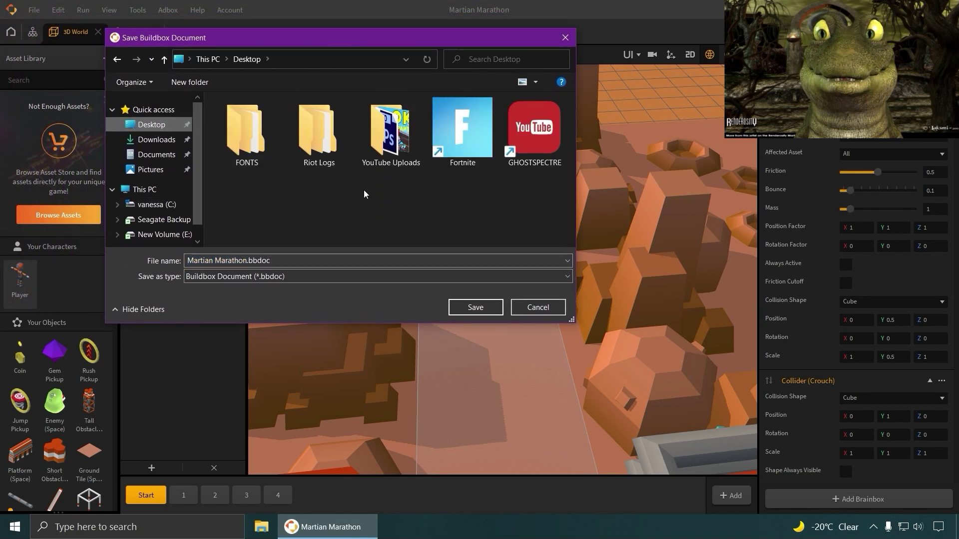
Step: Create a folder named lejumpingGame on the Desktop and save Martian Marathon.bbdoc inside it
{"action": "right_click", "coordinate": [323, 196]}
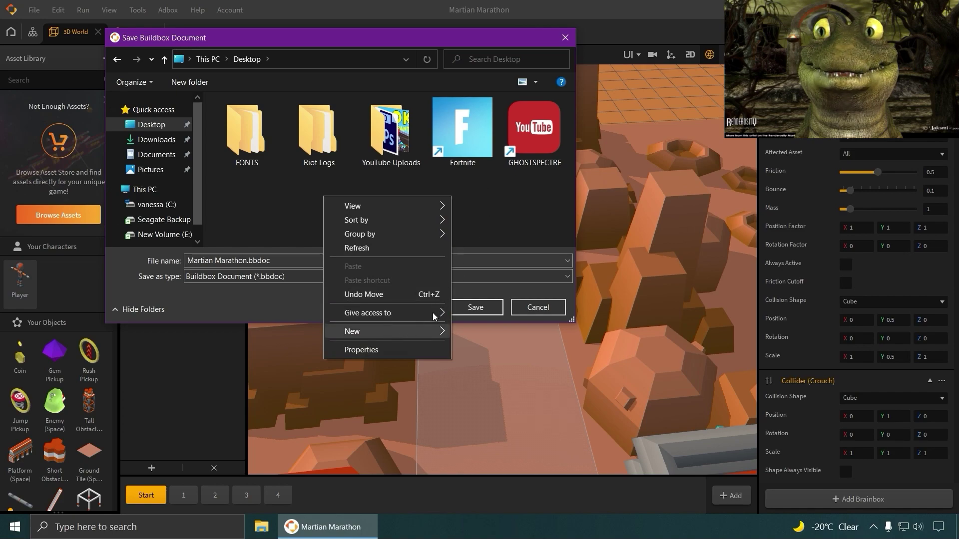
{"action": "mouse_move", "coordinate": [443, 334]}
{"action": "left_click", "coordinate": [475, 333]}
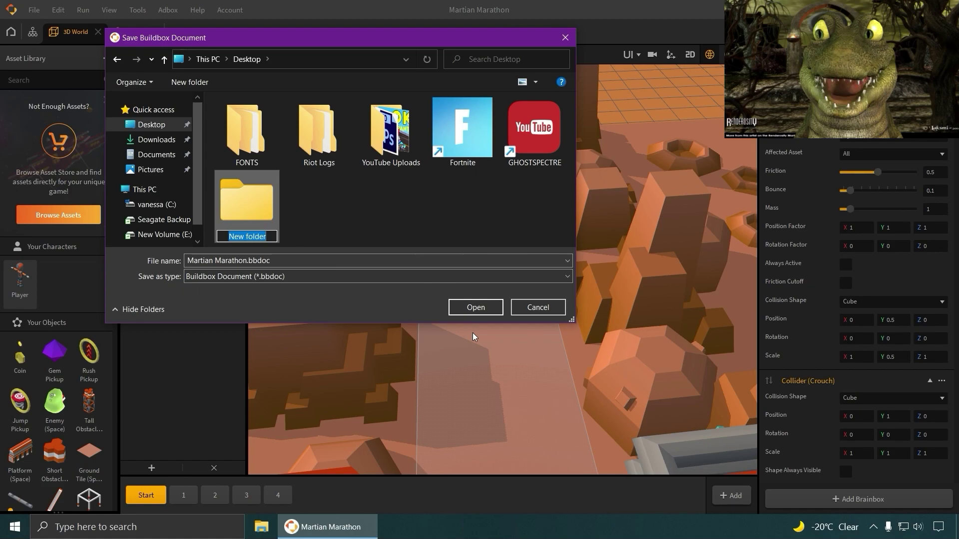
{"action": "type", "text": "lejumping"}
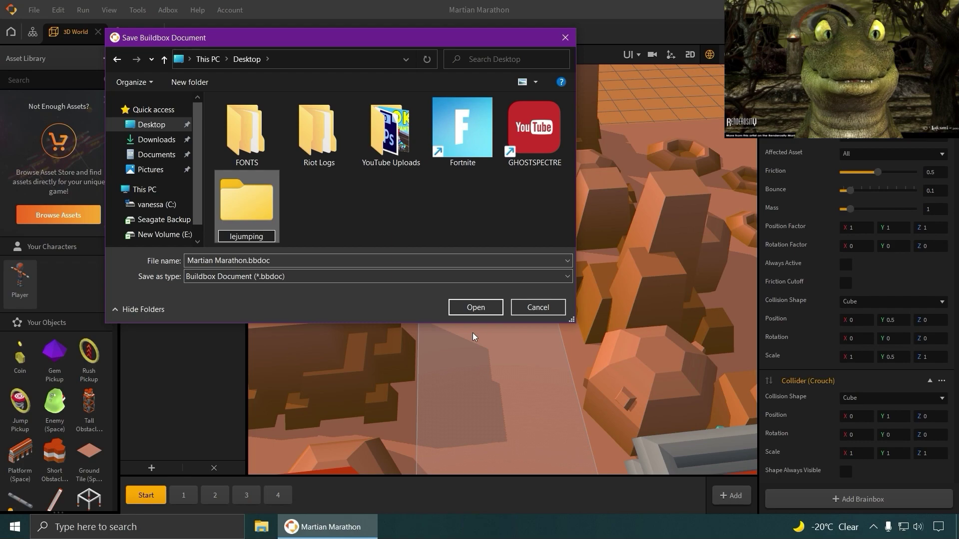
{"action": "type", "text": "Game"}
{"action": "left_click", "coordinate": [359, 242]}
{"action": "double_click", "coordinate": [255, 219]}
{"action": "left_click", "coordinate": [485, 309]}
{"action": "left_click", "coordinate": [474, 308]}
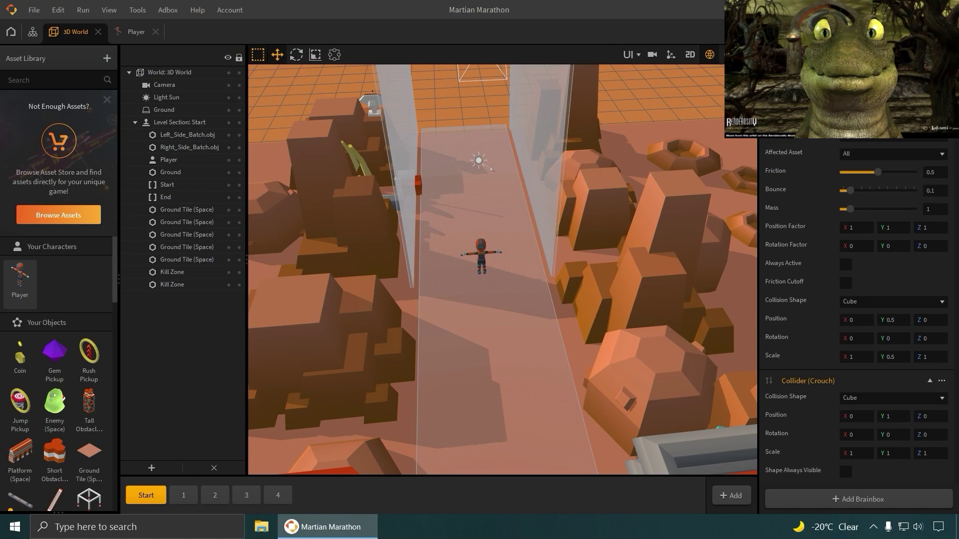
Step: Open the exported winExe folder inside lejumpingGame's Martian Marathon folder on the desktop and show its files as extra large icons
{"action": "key", "text": "super+d"}
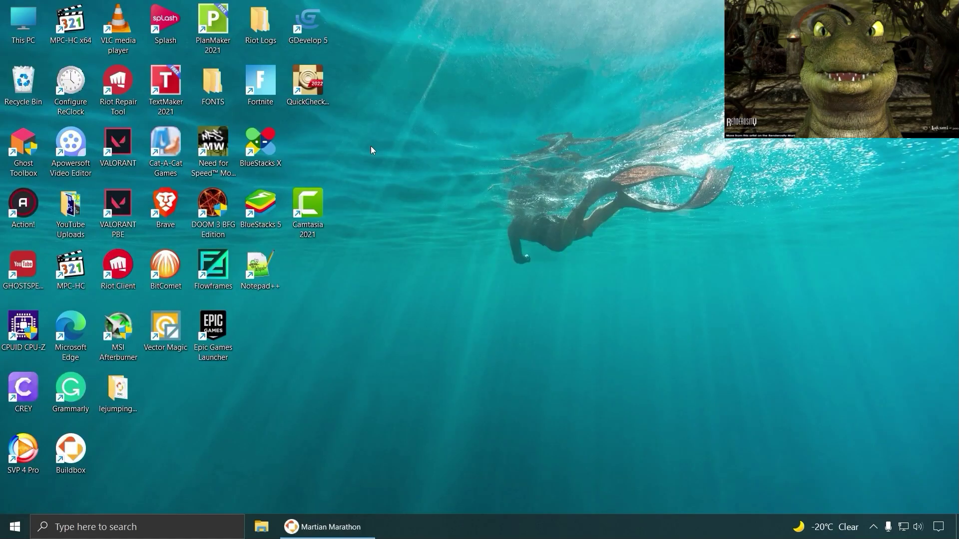
{"action": "double_click", "coordinate": [118, 395]}
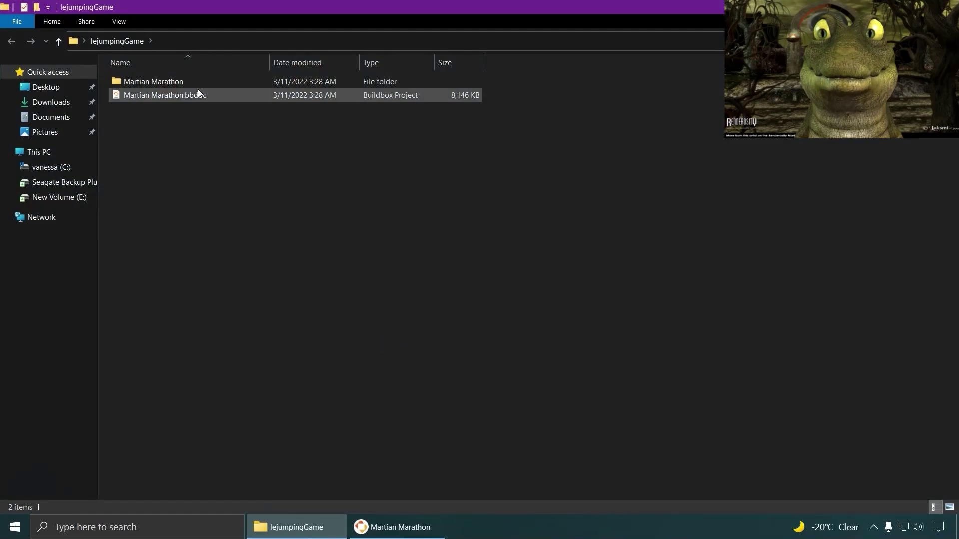
{"action": "double_click", "coordinate": [180, 83]}
{"action": "double_click", "coordinate": [176, 83]}
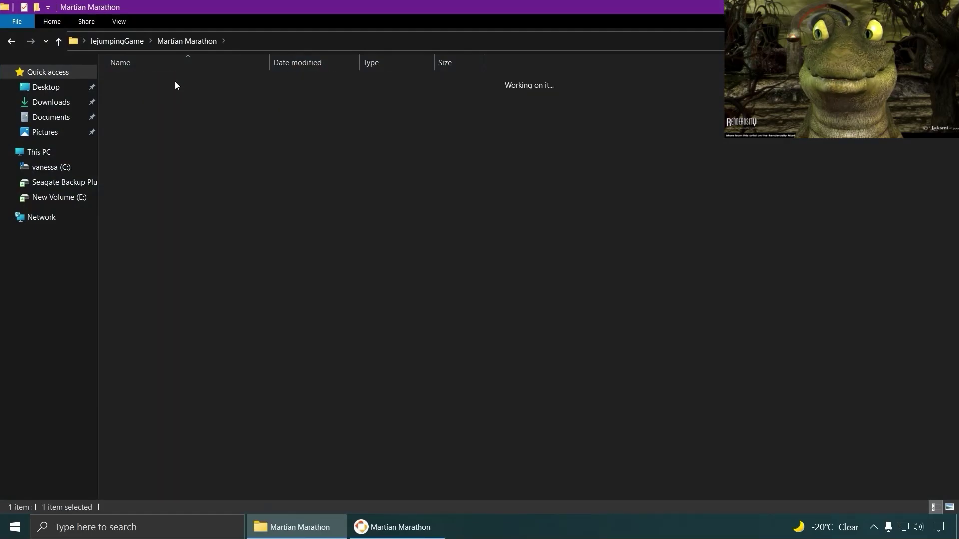
{"action": "right_click", "coordinate": [561, 143]}
{"action": "mouse_move", "coordinate": [565, 149]}
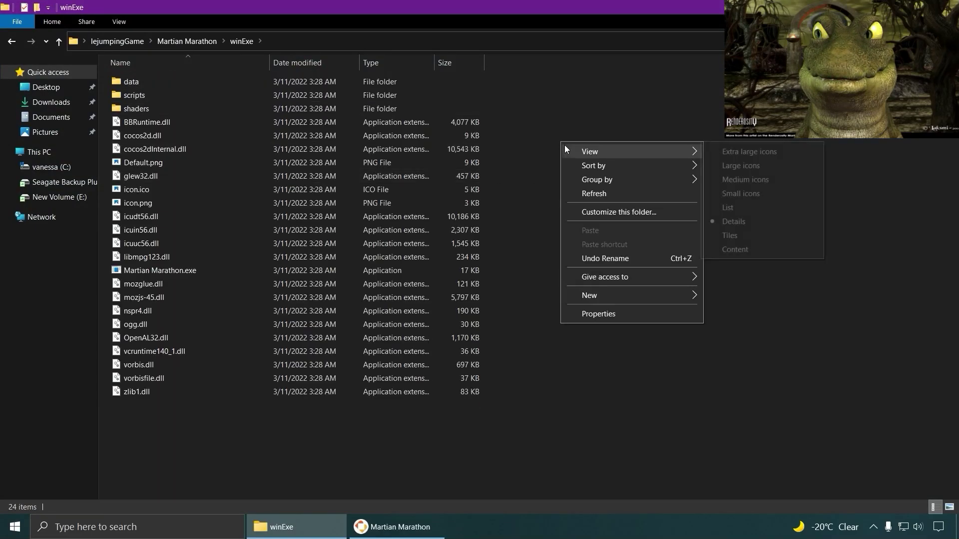
{"action": "left_click", "coordinate": [734, 152]}
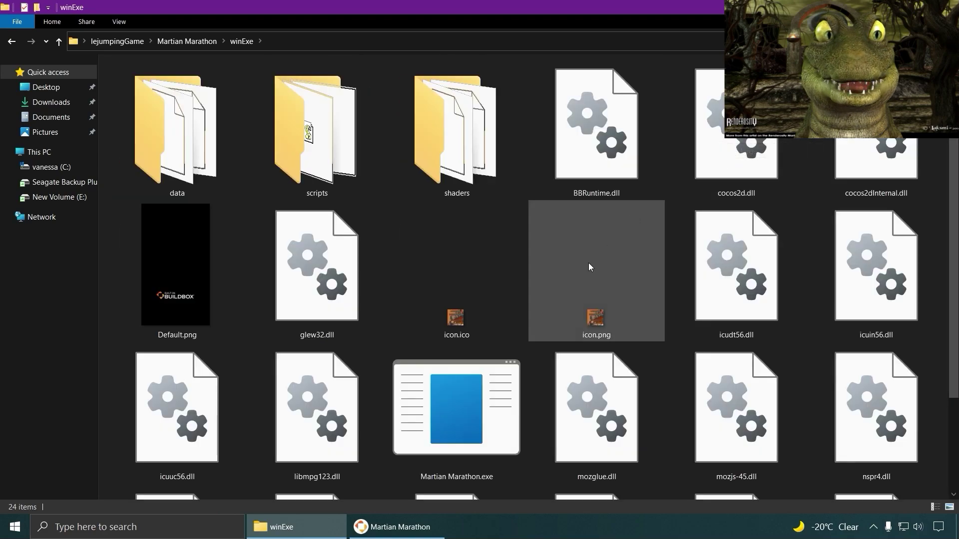
Step: Find Martian Marathon.exe among the exported files and launch it
{"action": "scroll", "coordinate": [588, 262], "scroll_direction": "down", "scroll_amount": 3}
{"action": "left_click", "coordinate": [486, 289]}
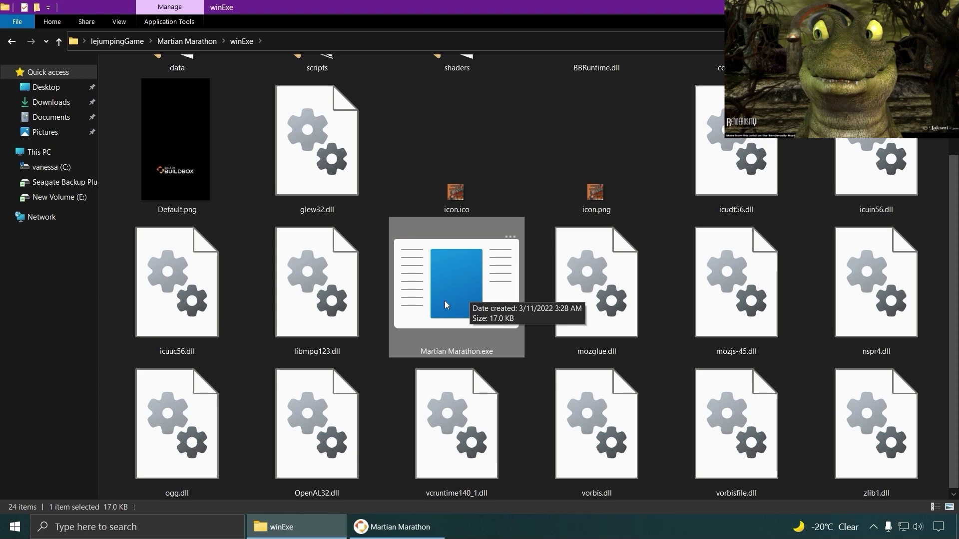
{"action": "scroll", "coordinate": [442, 300], "scroll_direction": "up", "scroll_amount": 3}
{"action": "scroll", "coordinate": [442, 299], "scroll_direction": "down", "scroll_amount": 3}
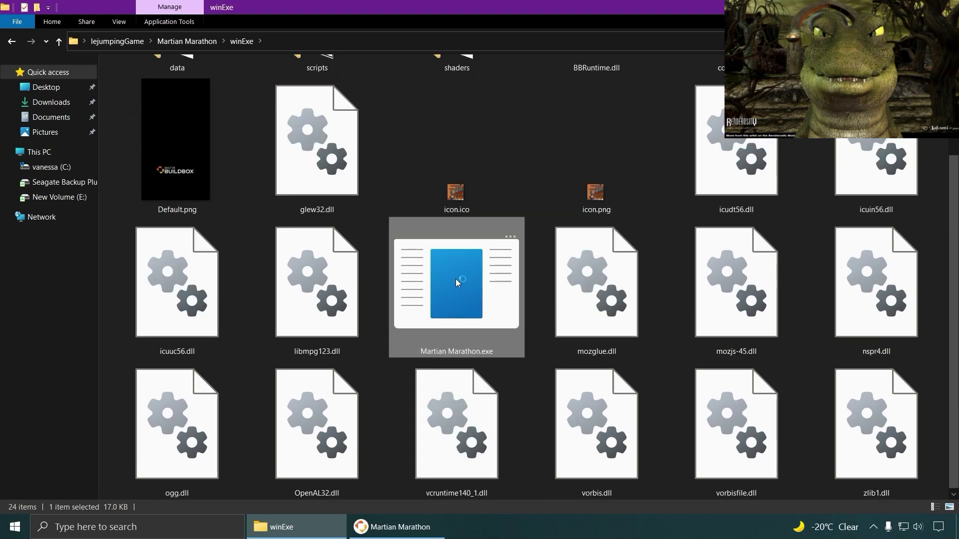
{"action": "double_click", "coordinate": [473, 290]}
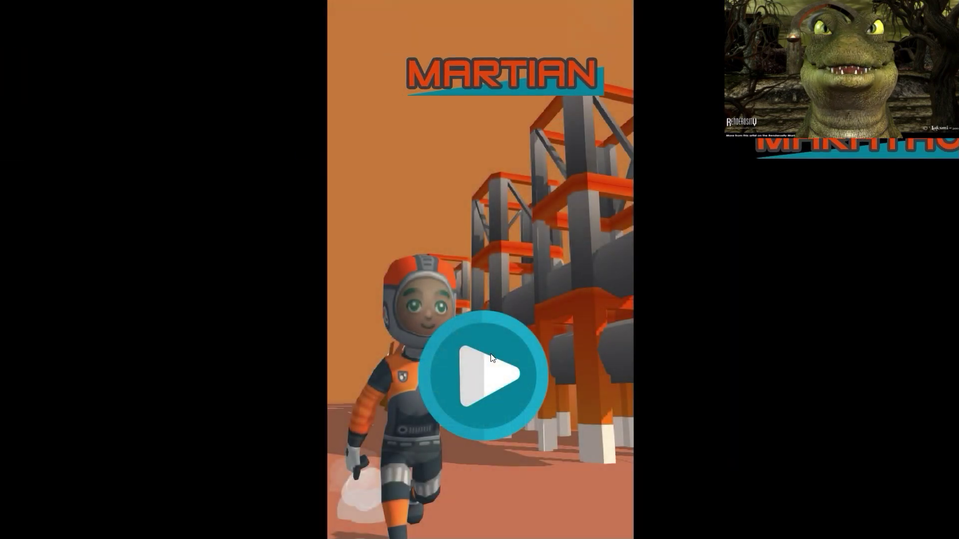
Step: Play the exported game, testing lane changes and jumping with the keyboard and restarting once, quit it, and return to the Buildbox project
{"action": "left_click", "coordinate": [483, 364]}
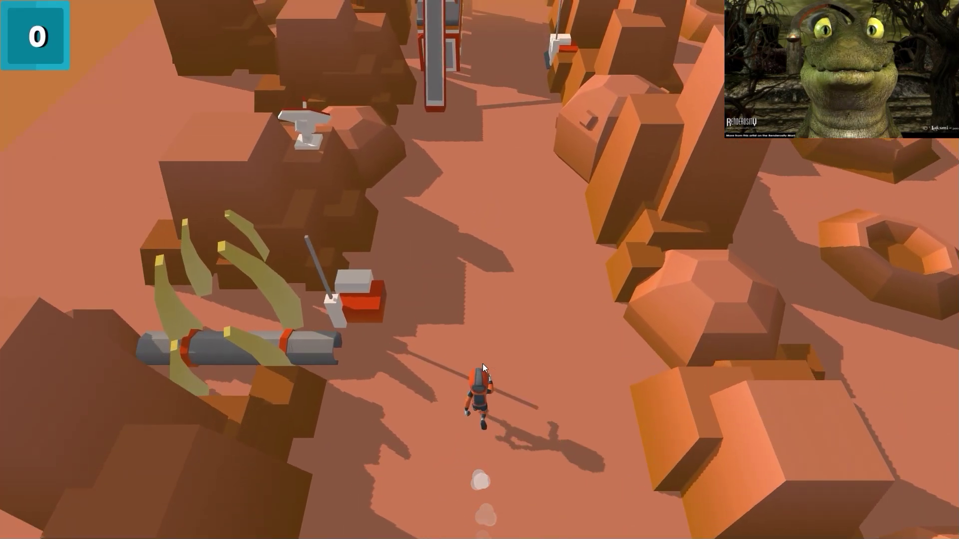
{"action": "key", "text": "Left"}
{"action": "key", "text": "Up"}
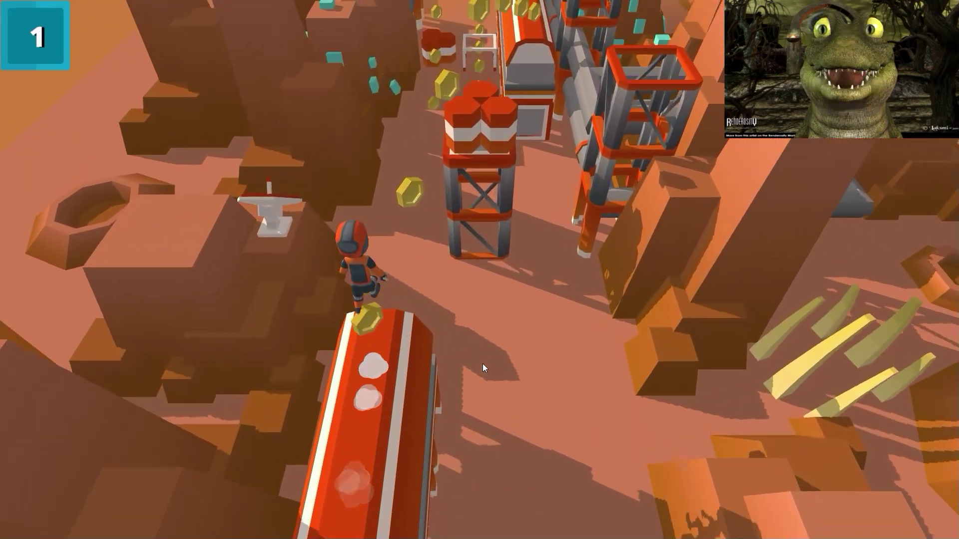
{"action": "key", "text": "Right"}
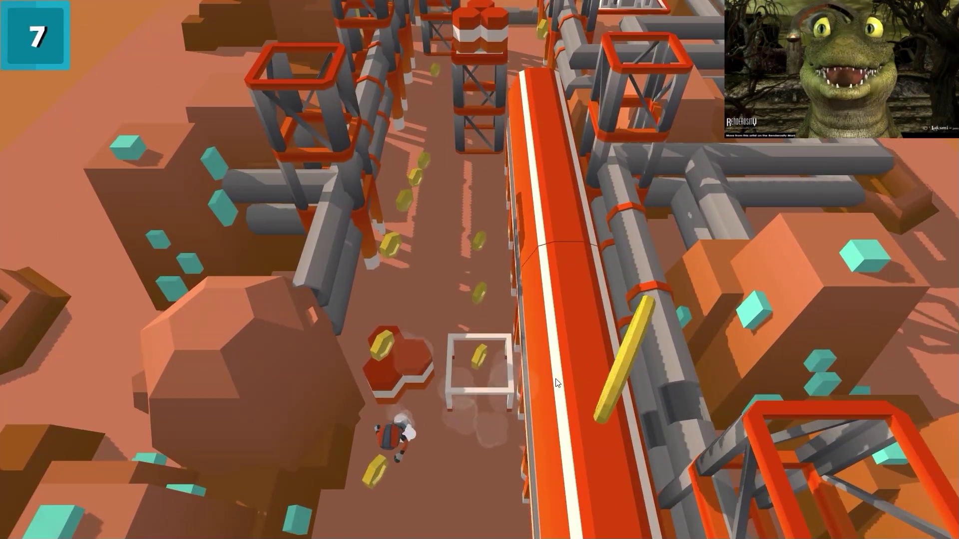
{"action": "left_click", "coordinate": [482, 430]}
{"action": "key", "text": "Left"}
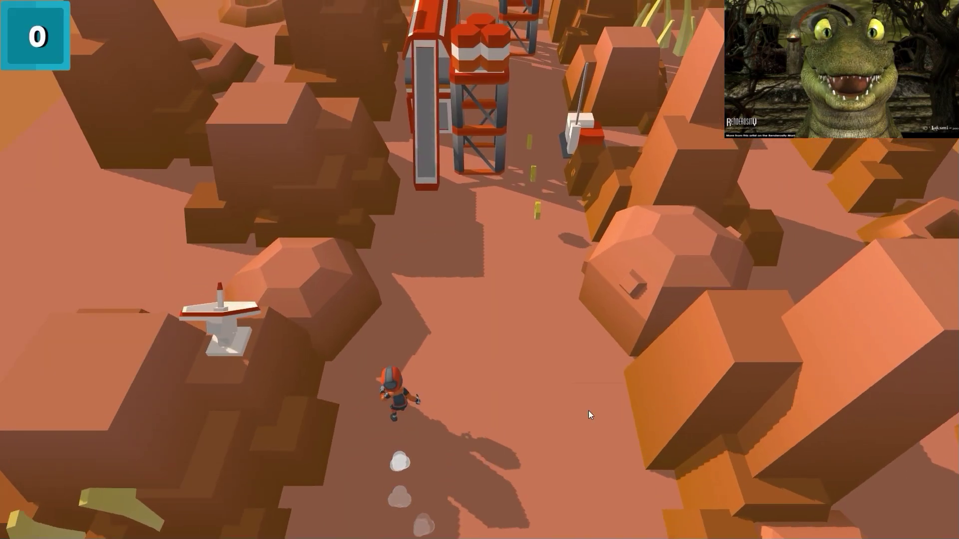
{"action": "key", "text": "Up"}
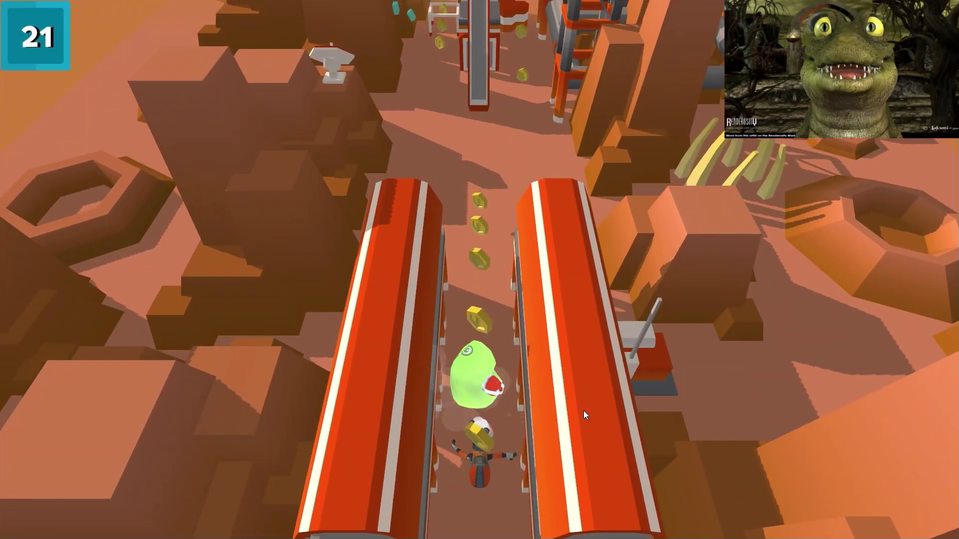
{"action": "key", "text": "Escape"}
{"action": "left_click", "coordinate": [428, 526]}
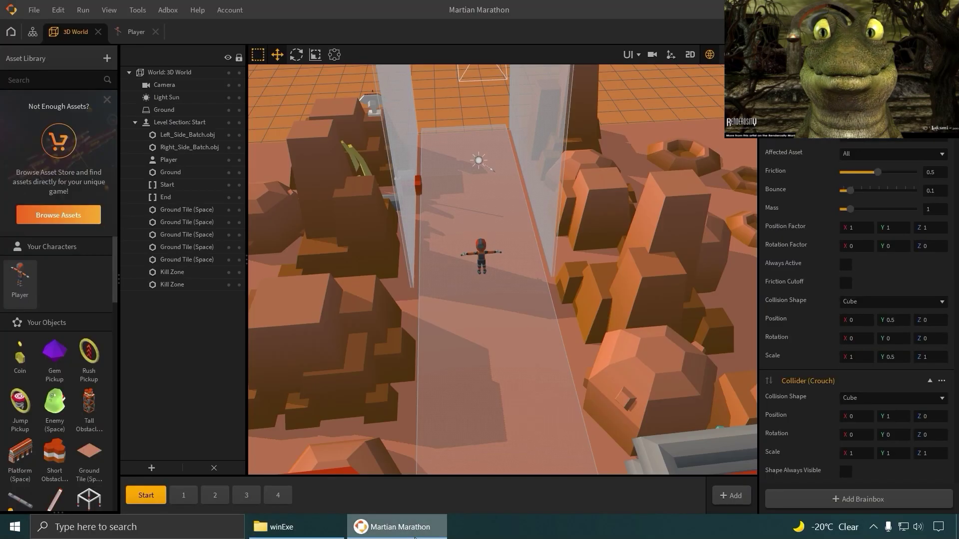